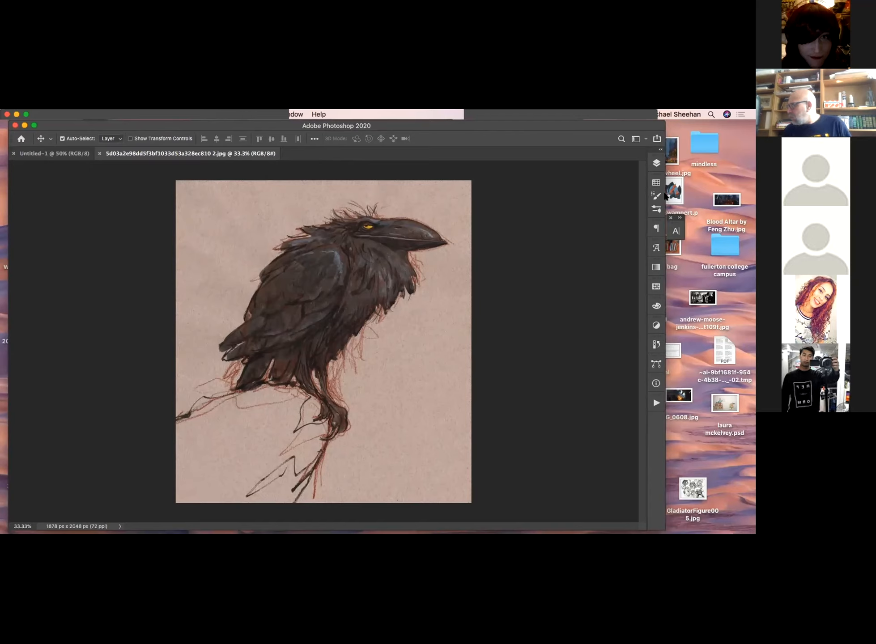
Step: Select a small, roughly square patch of feathers on the crow's upper body with the Rectangular Marquee
click(655, 163)
click(656, 163)
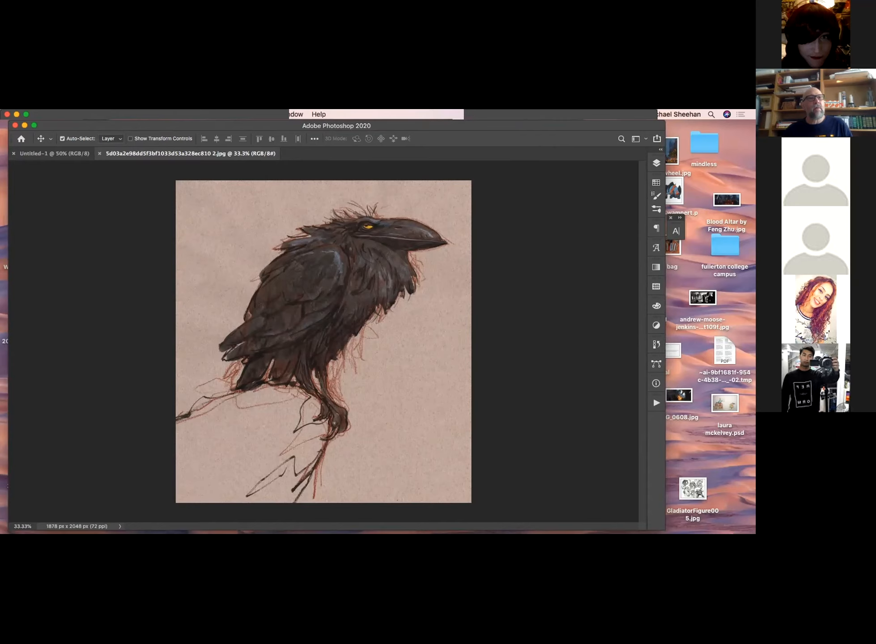
drag(1, 147, 75, 195)
click(83, 210)
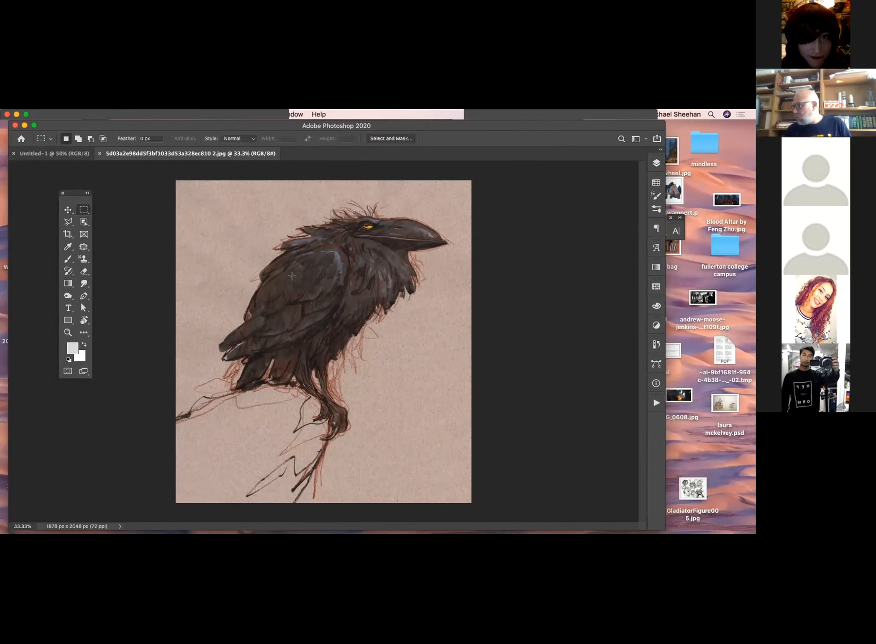
drag(292, 279, 371, 303)
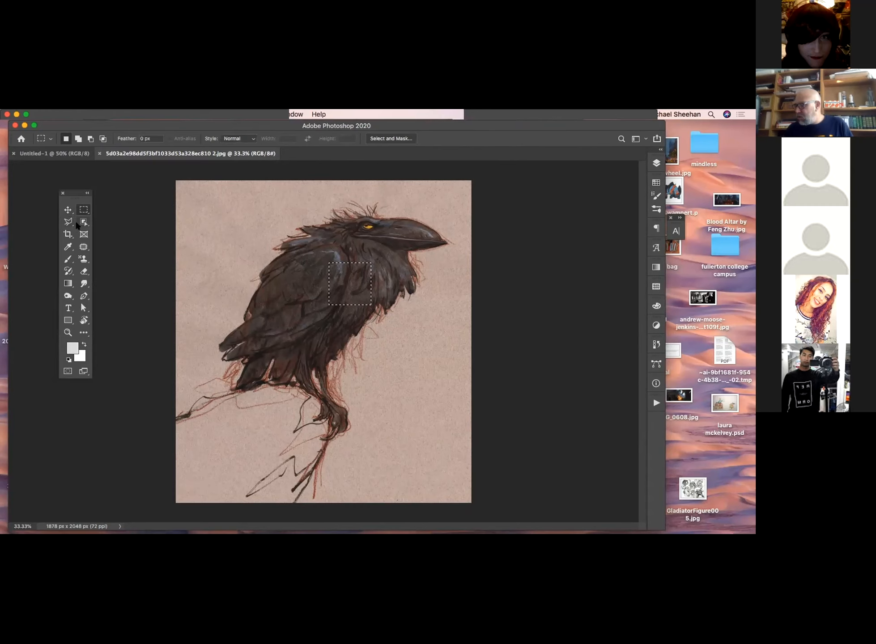
Step: Define the selected patch of feathers as a pattern named "feathers" and clear the selection
click(95, 114)
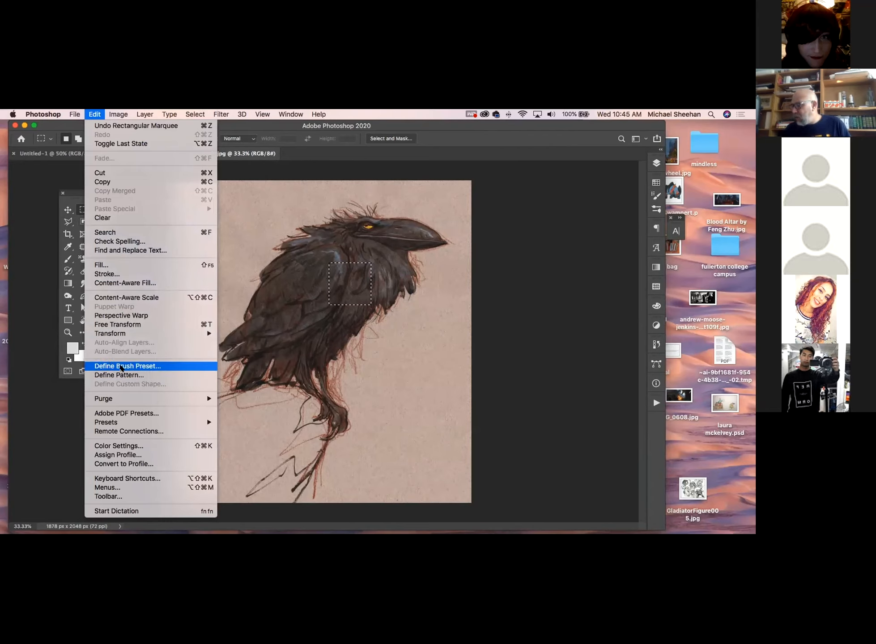
click(120, 376)
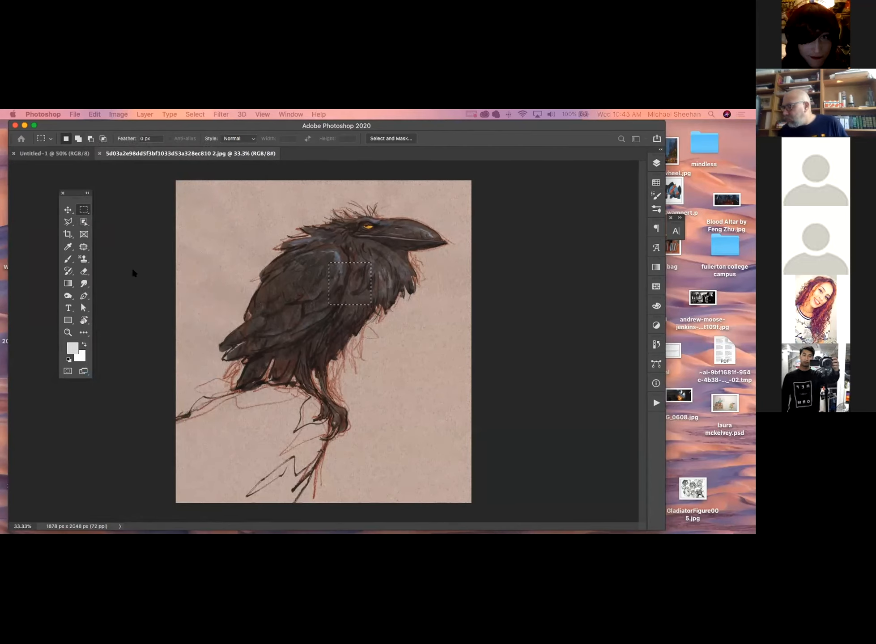
click(75, 115)
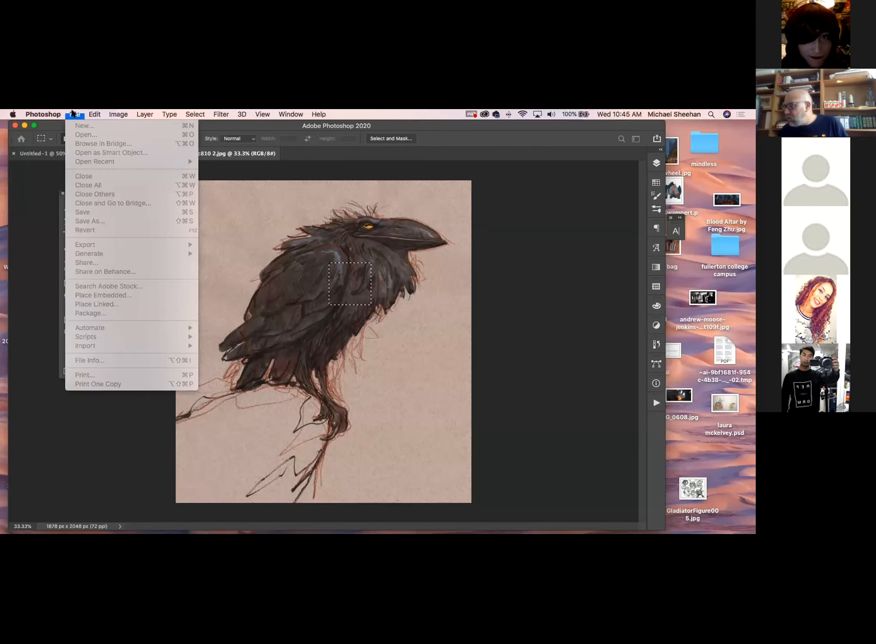
click(78, 114)
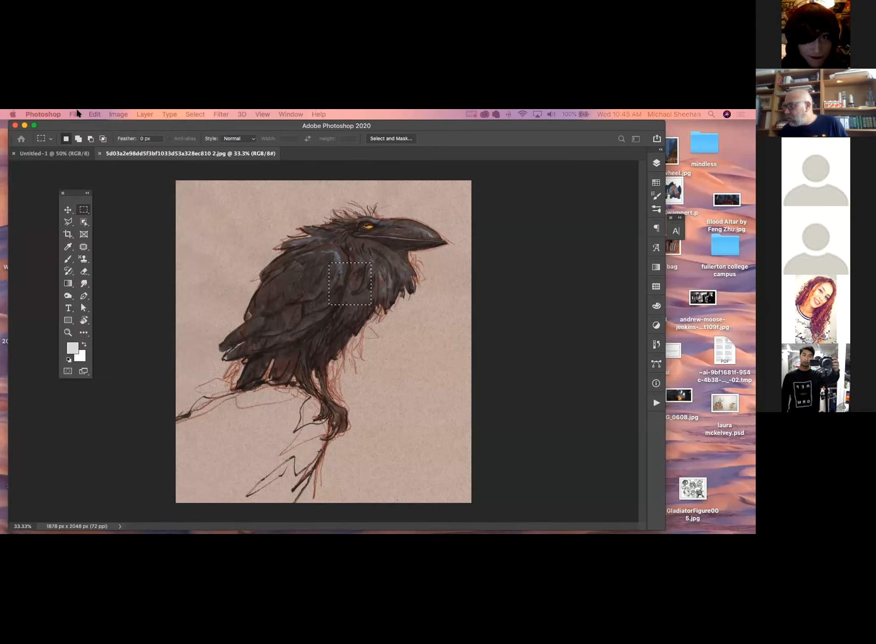
drag(130, 123, 131, 123)
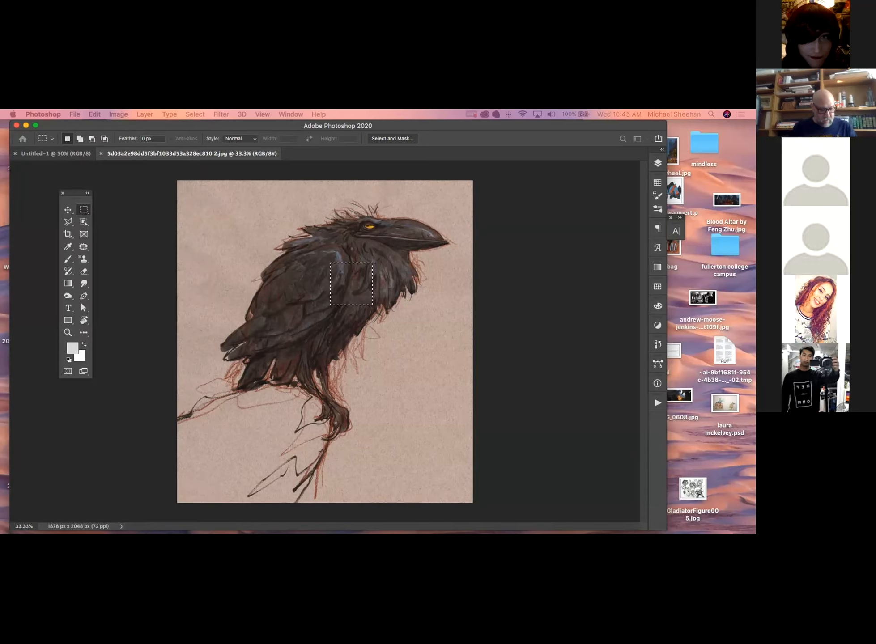
drag(0, 288, 189, 273)
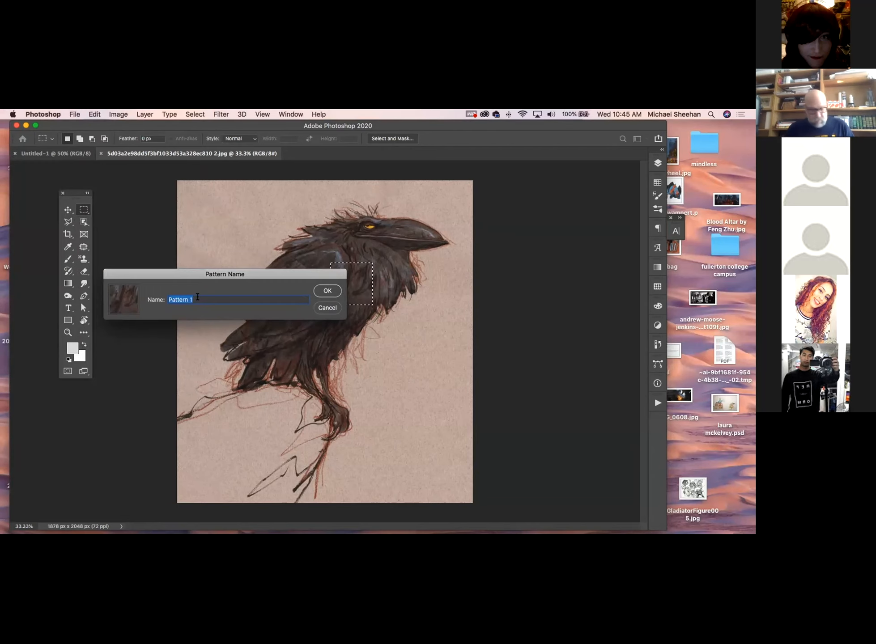
text(feathers)
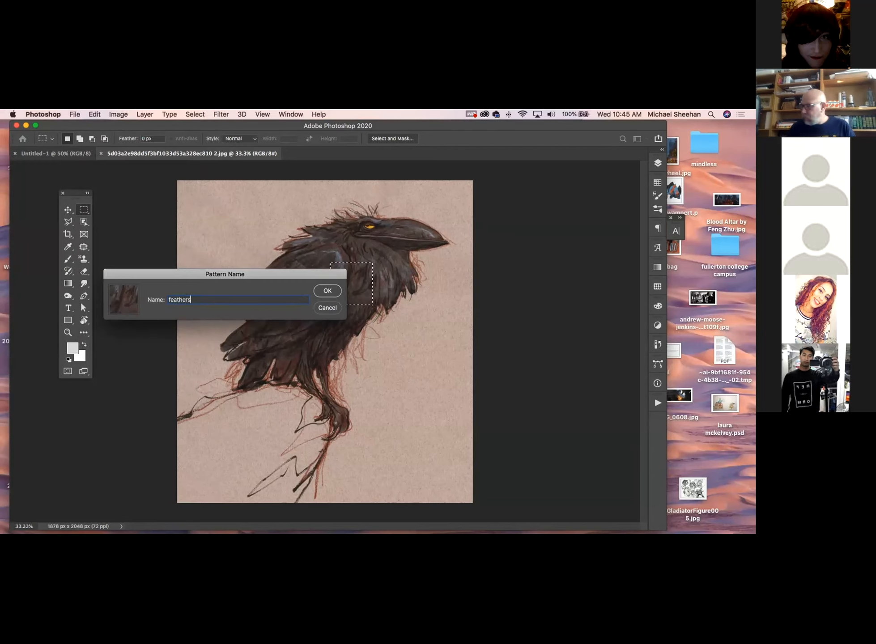
click(328, 291)
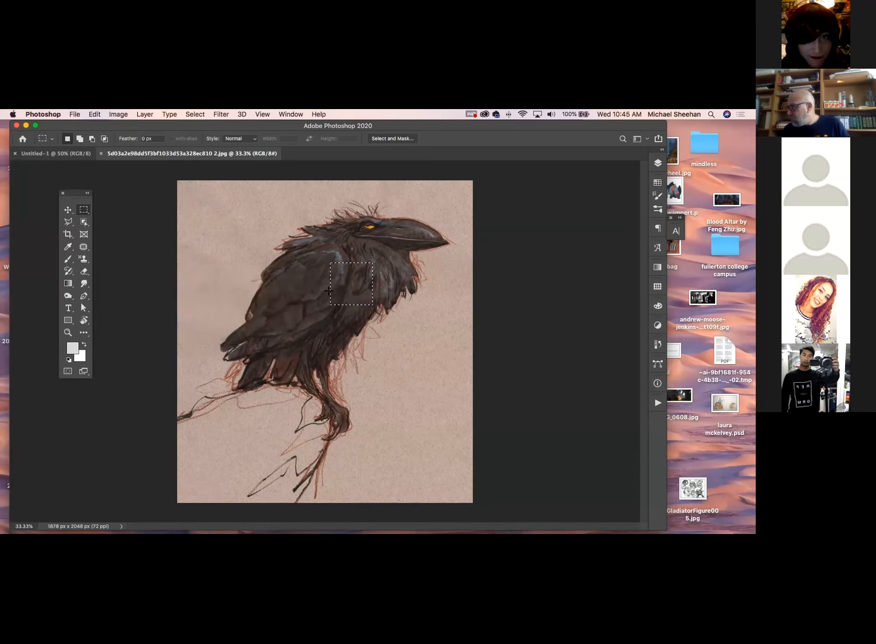
key(super+d)
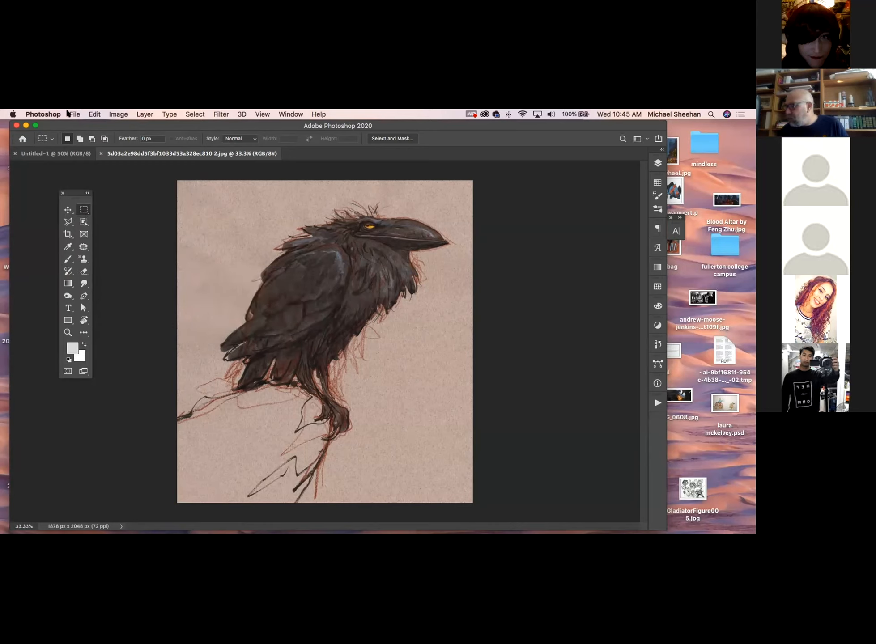
Step: Create a new 8.5 x 11 inch document at 72 pixels/inch with a white background
click(75, 114)
click(85, 127)
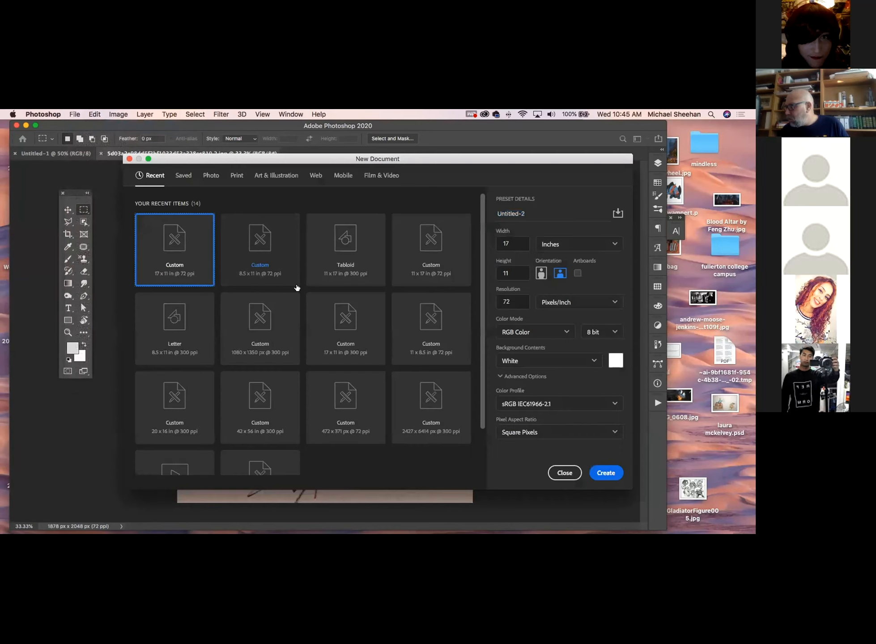
click(271, 262)
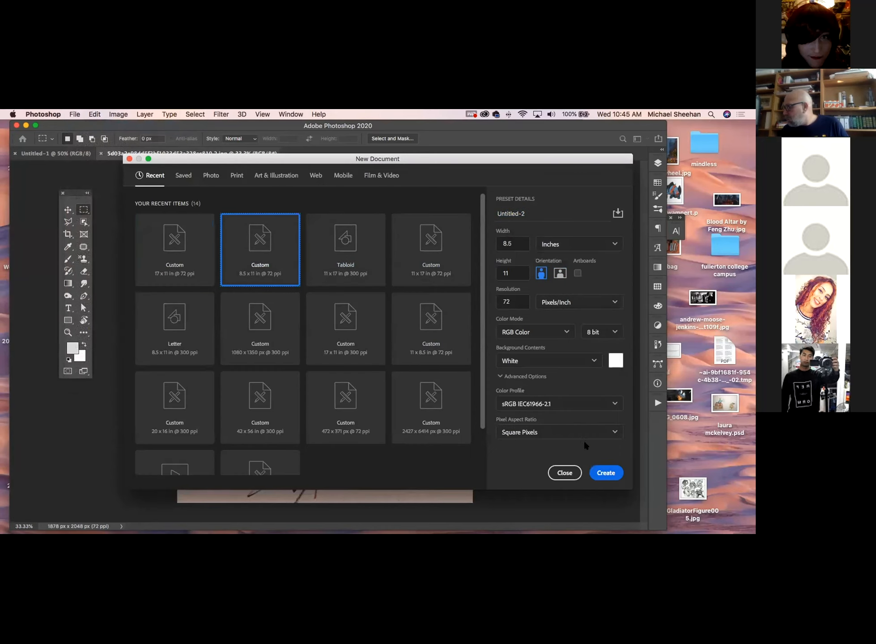
click(598, 473)
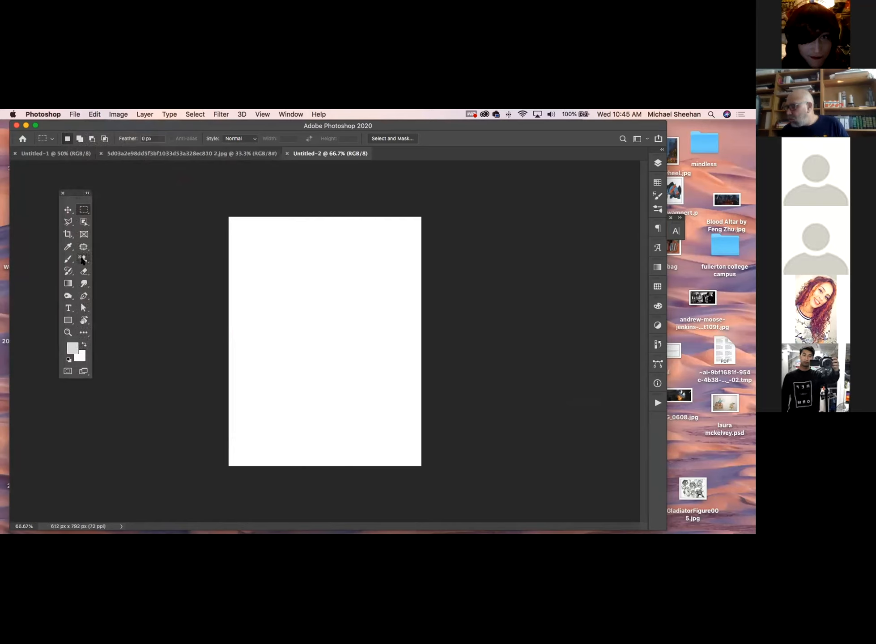
Step: Set up the Pattern Stamp tool with the newly defined feathers pattern
click(83, 259)
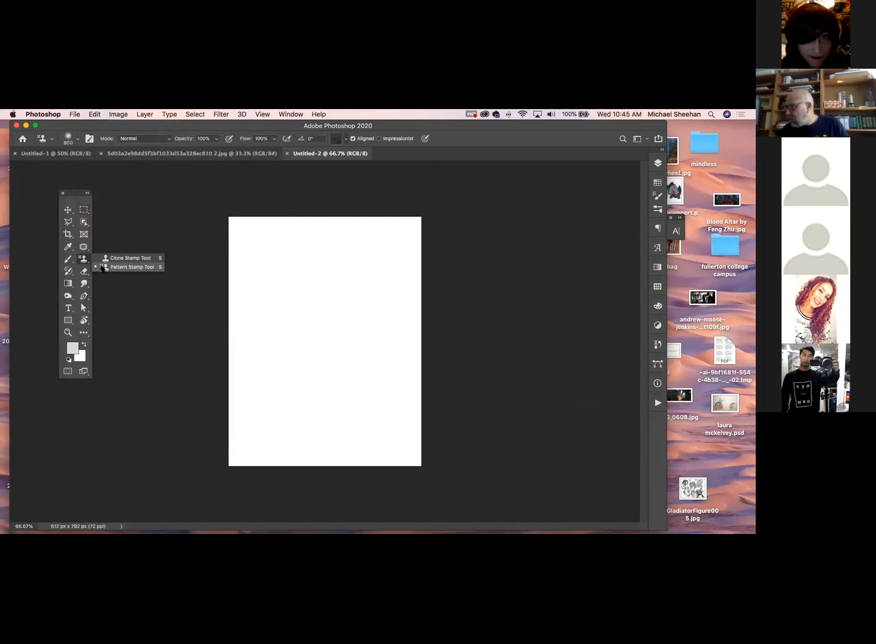
click(104, 266)
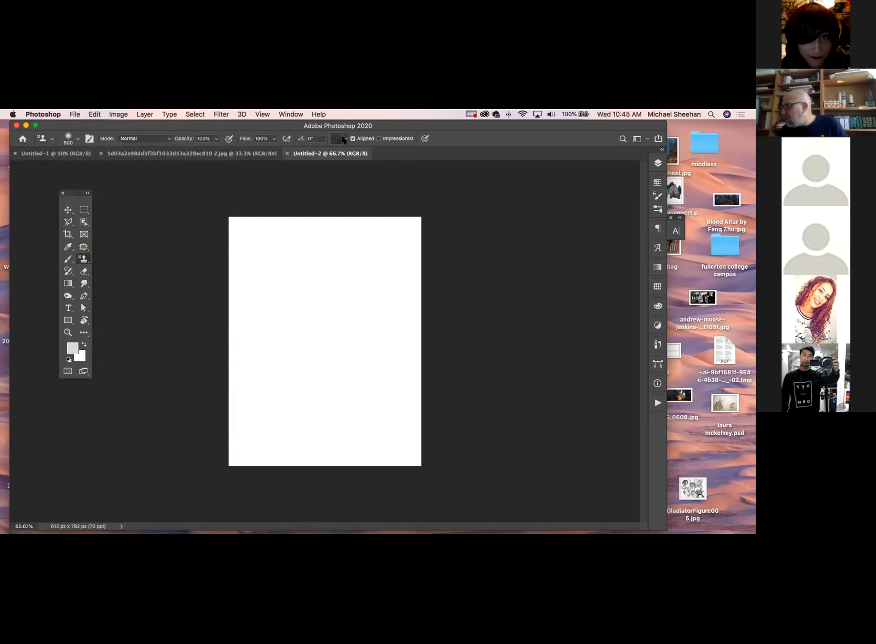
click(344, 140)
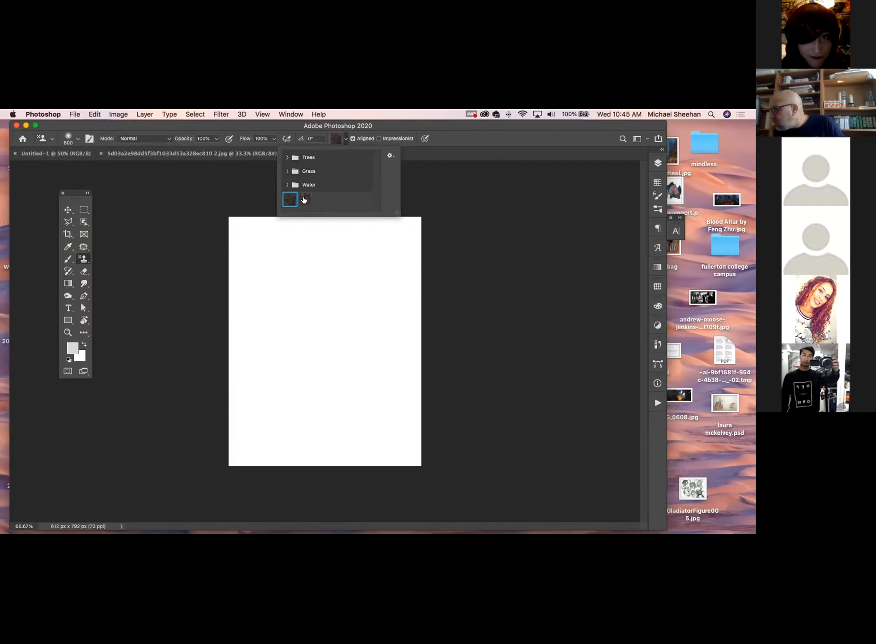
click(304, 199)
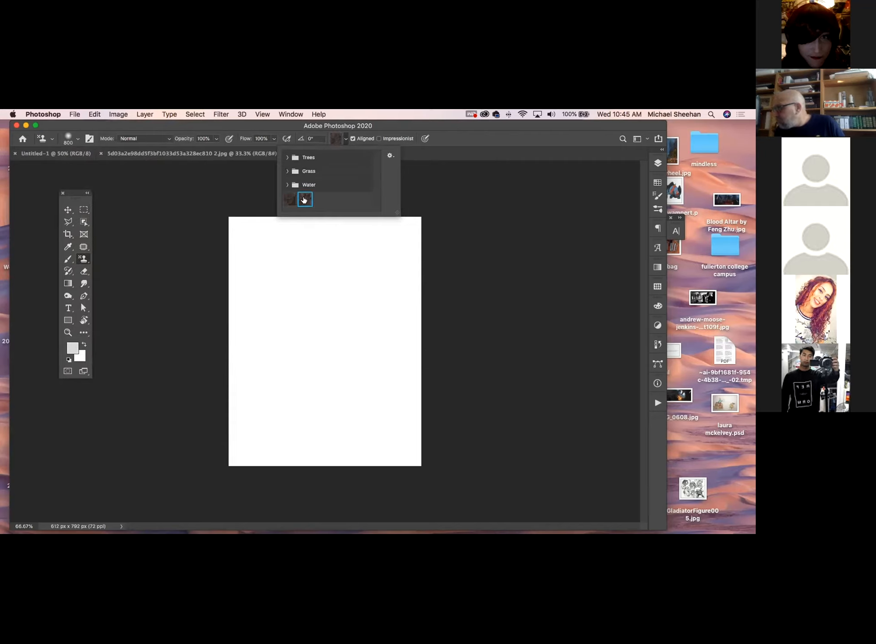
Step: Reduce the stamp brush to 150 and paint the repeating feathers pattern over the whole blank canvas
key(bracketleft)
key(bracketleft)
key(bracketleft)
key(bracketleft)
key(bracketleft)
key(bracketleft)
key(bracketleft)
key(bracketleft)
key(bracketleft)
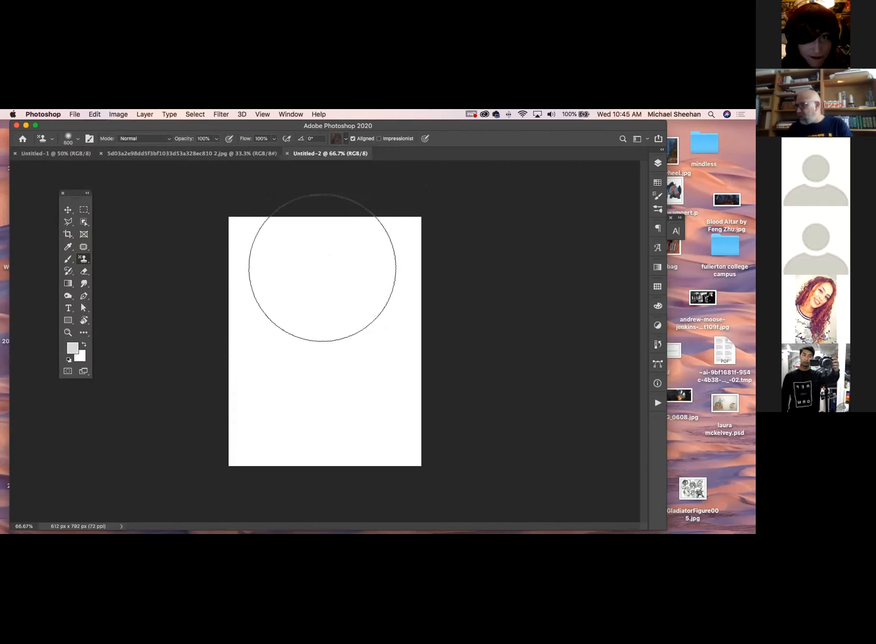
mouse_move(258, 246)
mouse_down()
mouse_move(305, 264)
mouse_move(358, 257)
mouse_move(315, 285)
mouse_move(274, 270)
mouse_move(287, 288)
mouse_move(391, 299)
mouse_move(243, 312)
mouse_move(360, 336)
mouse_move(322, 334)
mouse_move(289, 372)
mouse_move(328, 344)
mouse_move(263, 387)
mouse_move(359, 403)
mouse_move(215, 415)
mouse_move(318, 434)
mouse_move(265, 469)
mouse_move(479, 306)
mouse_move(454, 291)
mouse_move(289, 293)
mouse_move(221, 254)
mouse_move(633, 244)
mouse_move(371, 250)
mouse_move(406, 418)
mouse_move(160, 432)
mouse_move(367, 418)
mouse_move(316, 266)
mouse_up()
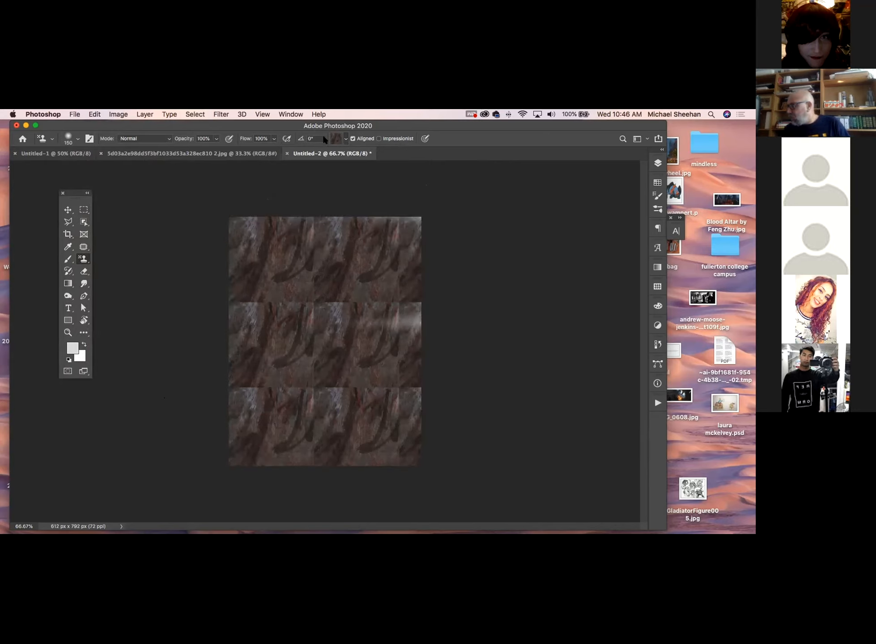
Step: Enable the Impressionist option with Aligned on and paint over the whole canvas with the feathers pattern
drag(516, 126, 517, 140)
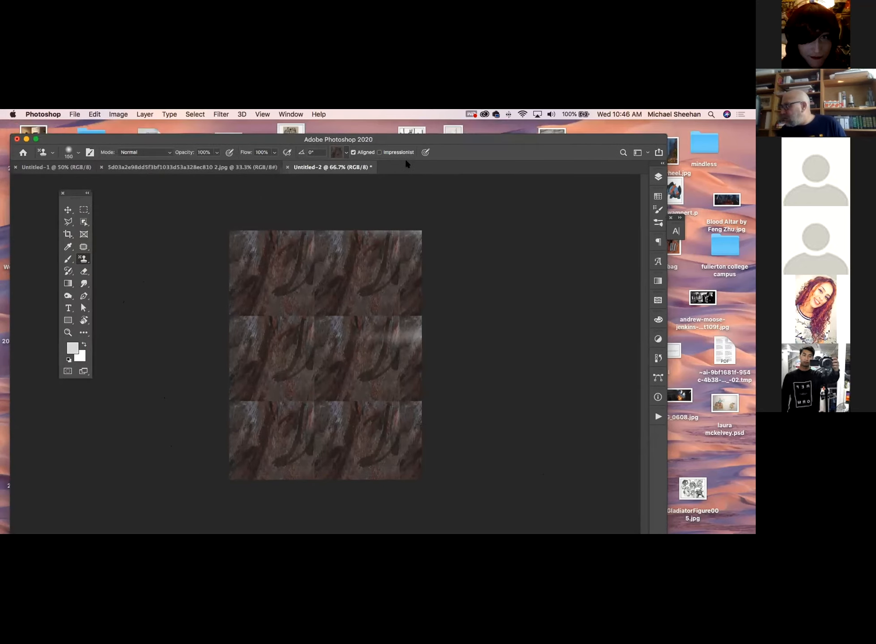
click(354, 152)
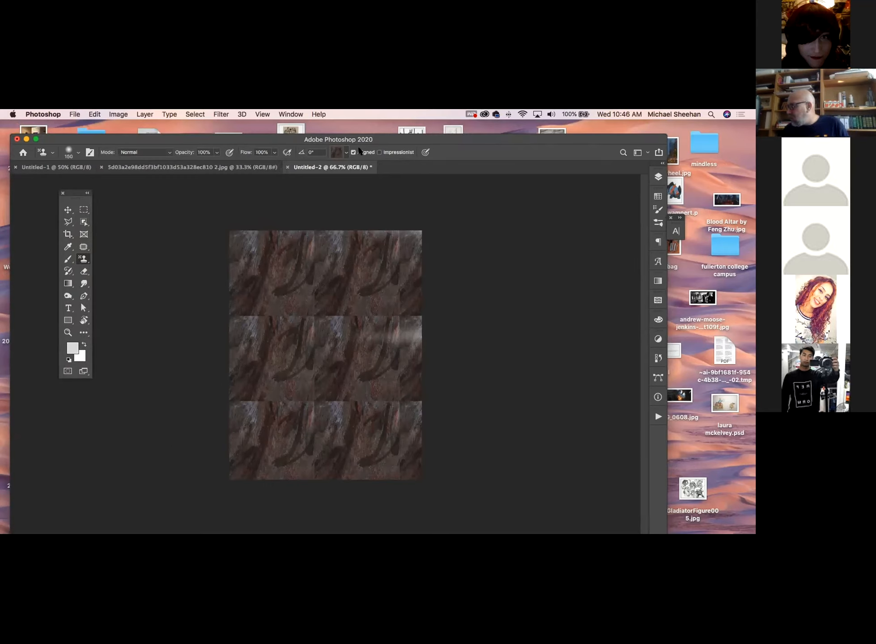
click(379, 153)
mouse_move(381, 290)
mouse_down()
mouse_move(364, 285)
mouse_move(287, 308)
mouse_move(244, 339)
mouse_move(322, 371)
mouse_move(233, 390)
mouse_move(517, 401)
mouse_move(193, 391)
mouse_move(339, 447)
mouse_move(560, 424)
mouse_move(313, 318)
mouse_move(441, 268)
mouse_move(334, 262)
mouse_move(476, 332)
mouse_up()
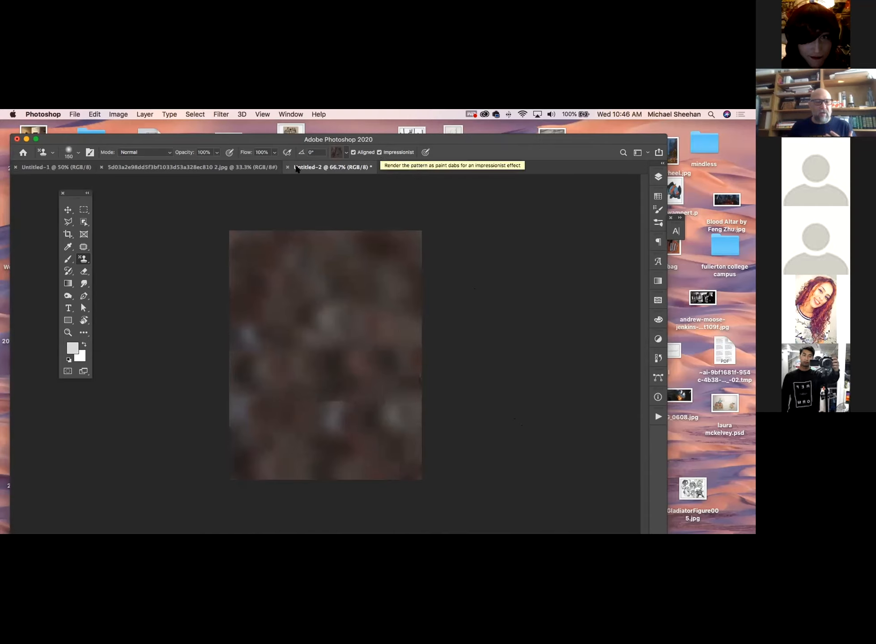
Step: Disable Impressionist and Aligned, and paint several separate overlapping strokes of the feathers pattern across the canvas
click(379, 152)
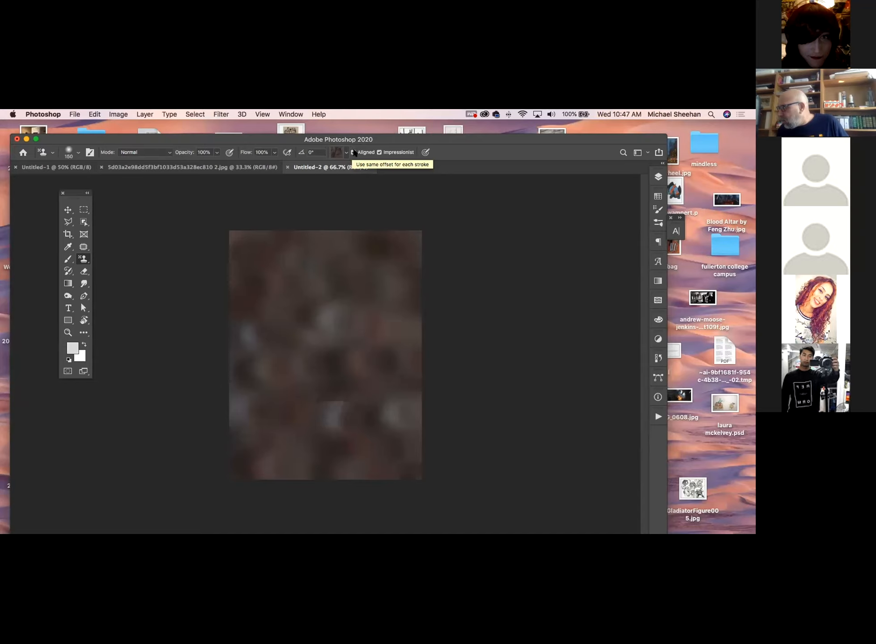
click(353, 152)
mouse_move(322, 239)
mouse_down()
mouse_move(380, 272)
mouse_move(294, 334)
mouse_up()
mouse_move(385, 253)
mouse_down()
mouse_move(324, 264)
mouse_move(329, 352)
mouse_move(372, 393)
mouse_move(299, 319)
mouse_move(341, 344)
mouse_move(318, 343)
mouse_move(344, 314)
mouse_move(380, 342)
mouse_move(368, 303)
mouse_move(303, 348)
mouse_move(275, 352)
mouse_move(274, 319)
mouse_move(257, 363)
mouse_move(328, 405)
mouse_move(286, 376)
mouse_move(303, 368)
mouse_move(319, 323)
mouse_move(299, 260)
mouse_move(281, 262)
mouse_move(281, 314)
mouse_up()
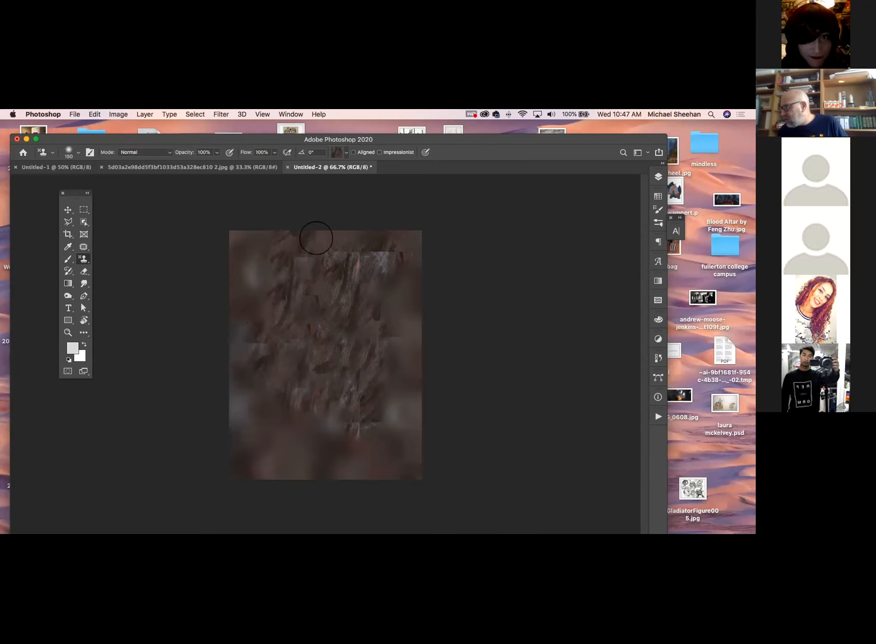
mouse_move(352, 262)
mouse_down()
mouse_move(390, 243)
mouse_move(378, 288)
mouse_up()
drag(268, 274, 272, 289)
mouse_move(267, 377)
mouse_down()
mouse_move(268, 451)
mouse_move(310, 429)
mouse_move(372, 427)
mouse_move(279, 434)
mouse_move(312, 402)
mouse_move(305, 389)
mouse_move(334, 389)
mouse_move(331, 310)
mouse_move(271, 310)
mouse_up()
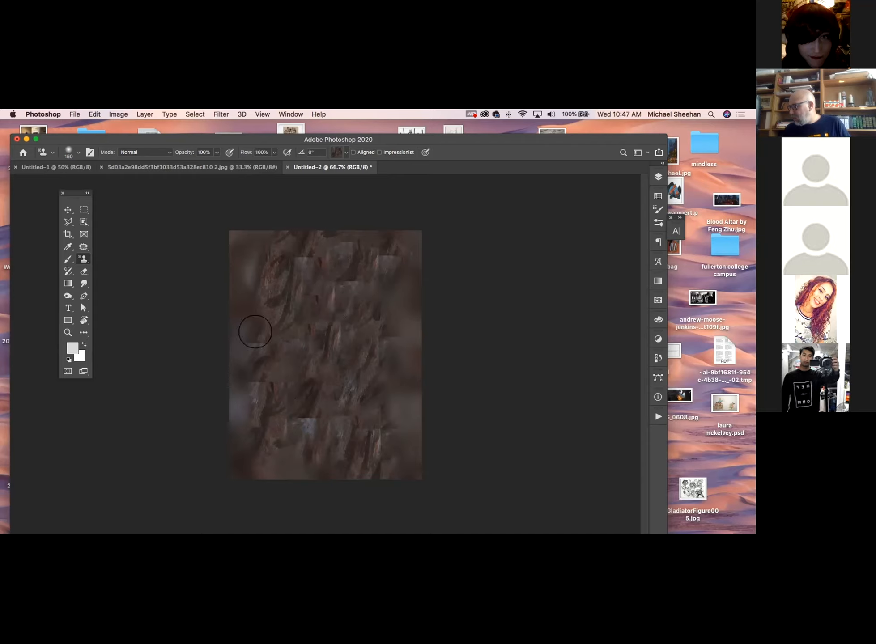
mouse_move(263, 387)
mouse_down()
mouse_move(238, 422)
mouse_move(236, 468)
mouse_up()
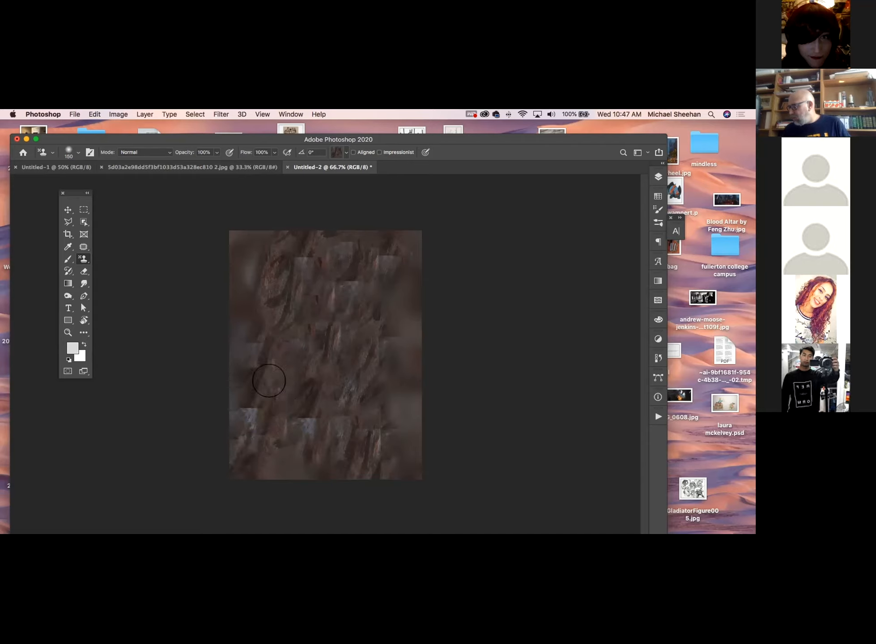
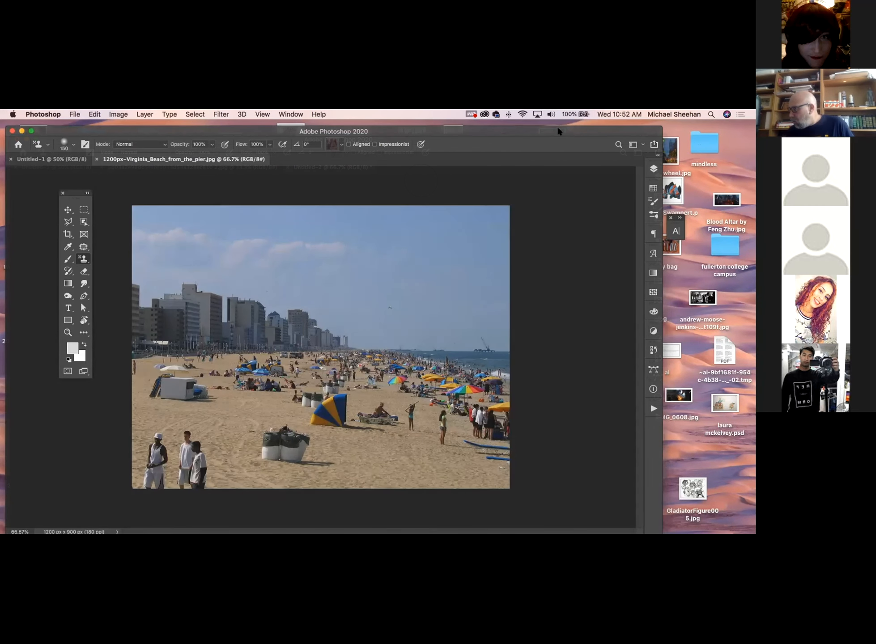
Step: Replace the trash bins and their shadow in the beach photo with the clean sand beside them using the Patch tool, and deselect
drag(567, 130, 604, 126)
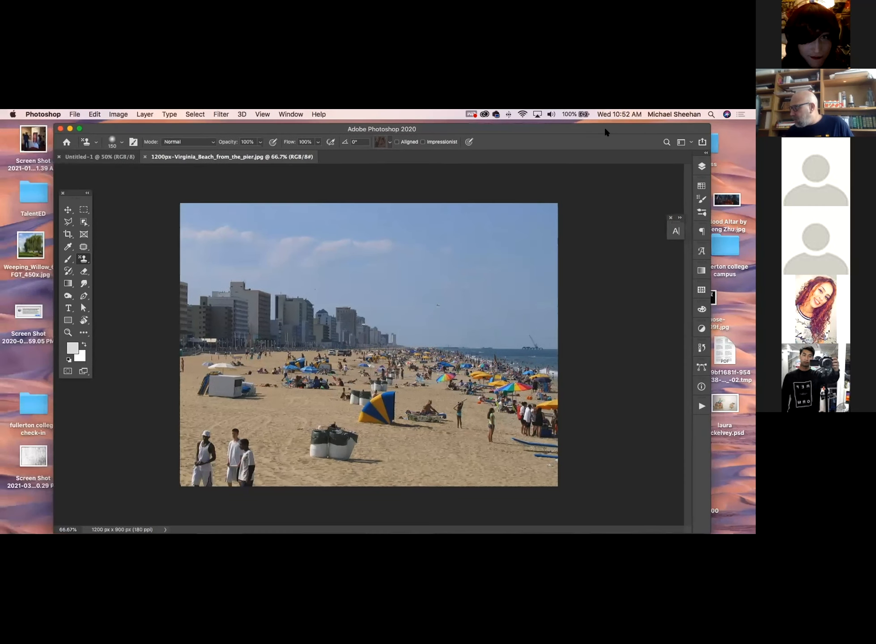
click(83, 249)
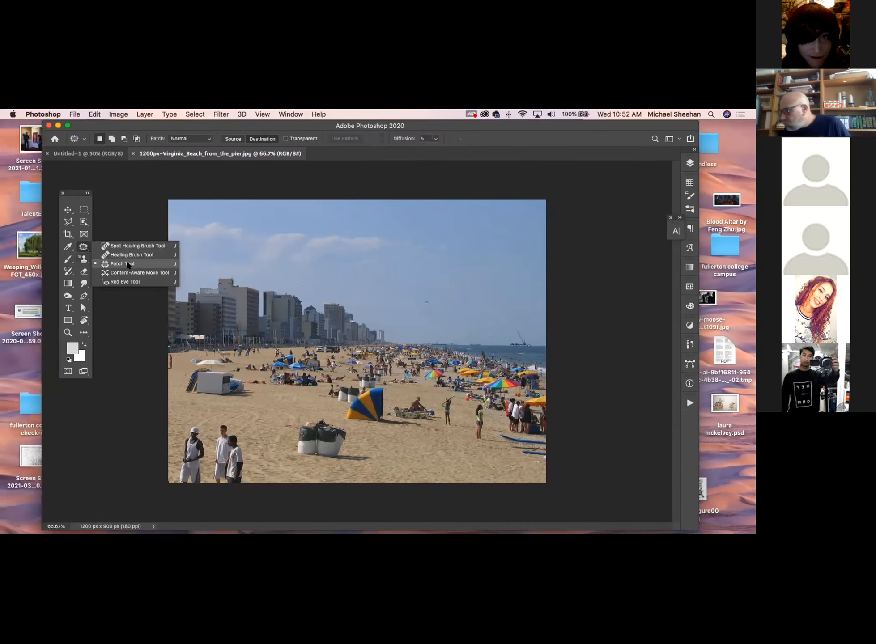
click(128, 265)
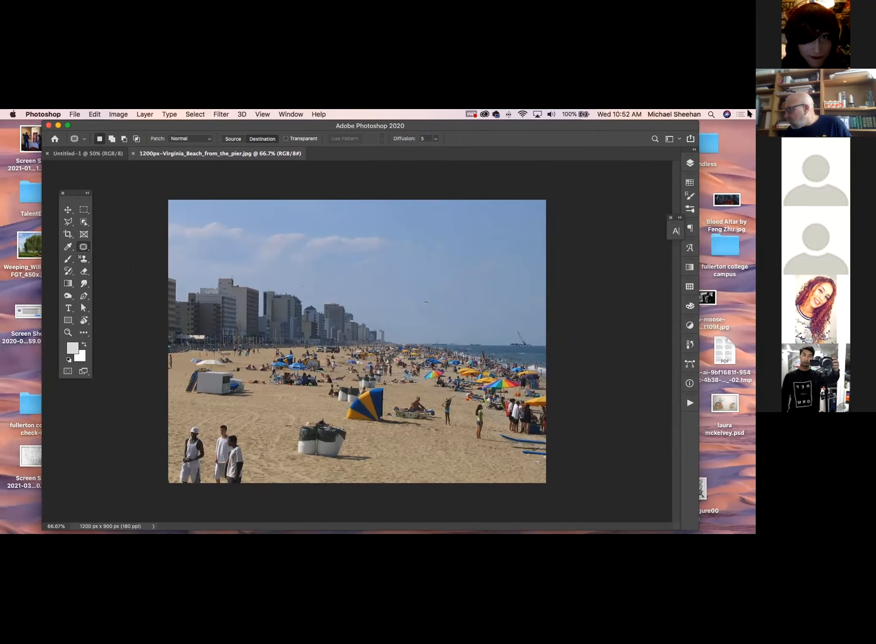
click(689, 162)
click(688, 163)
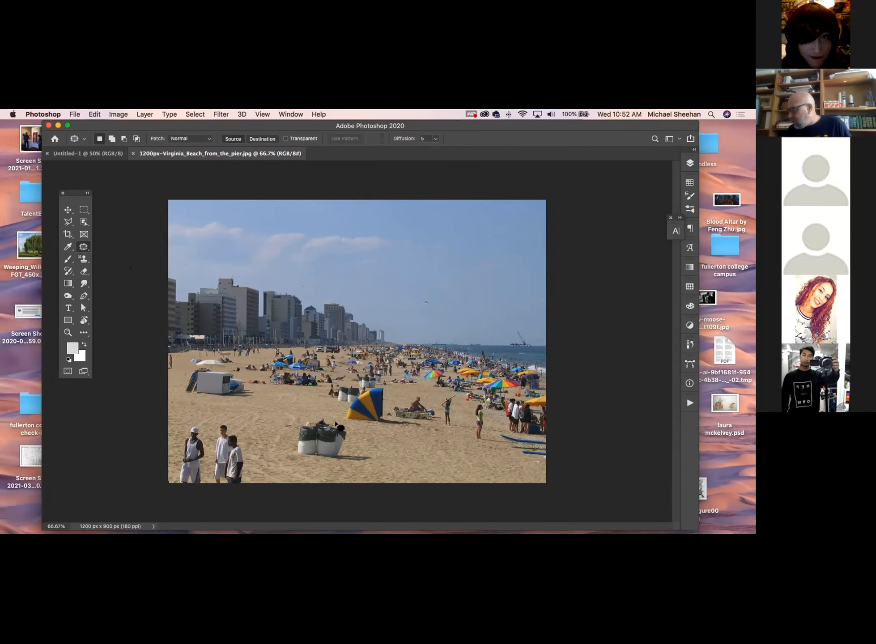
mouse_move(335, 422)
mouse_down()
mouse_move(310, 413)
mouse_move(295, 427)
mouse_move(294, 446)
mouse_move(305, 459)
mouse_move(384, 462)
mouse_move(345, 446)
mouse_move(341, 421)
mouse_move(320, 432)
mouse_move(405, 447)
mouse_up()
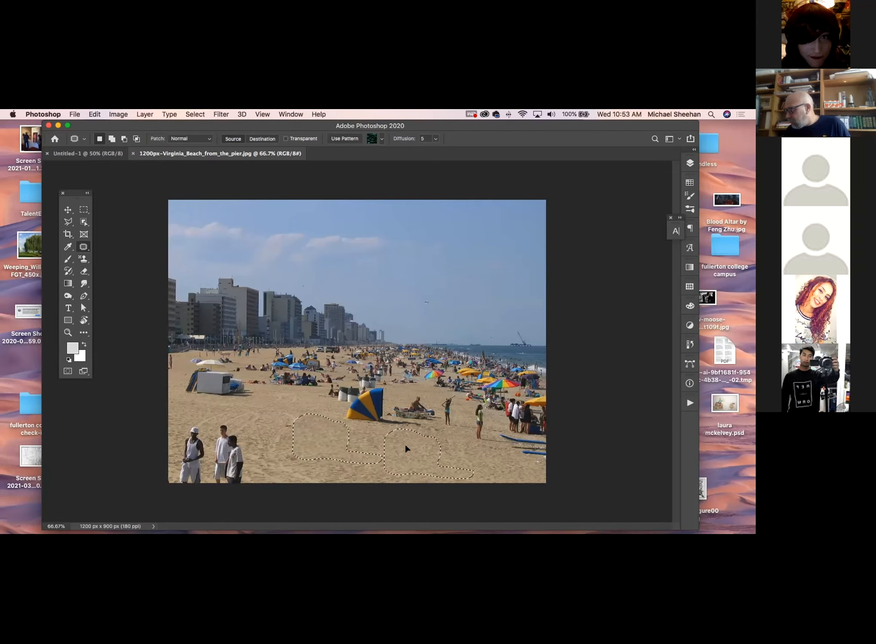
key(super+d)
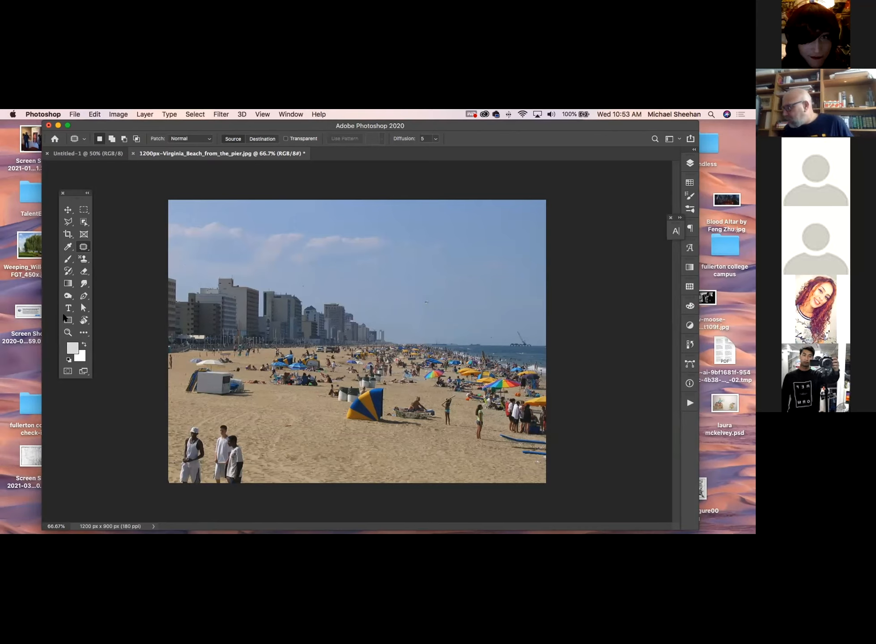
Step: Outline the white box and tents on the beach with the Patch tool, replace them with clean sand, and deselect
mouse_move(248, 389)
mouse_down()
mouse_move(266, 397)
mouse_move(235, 376)
mouse_up()
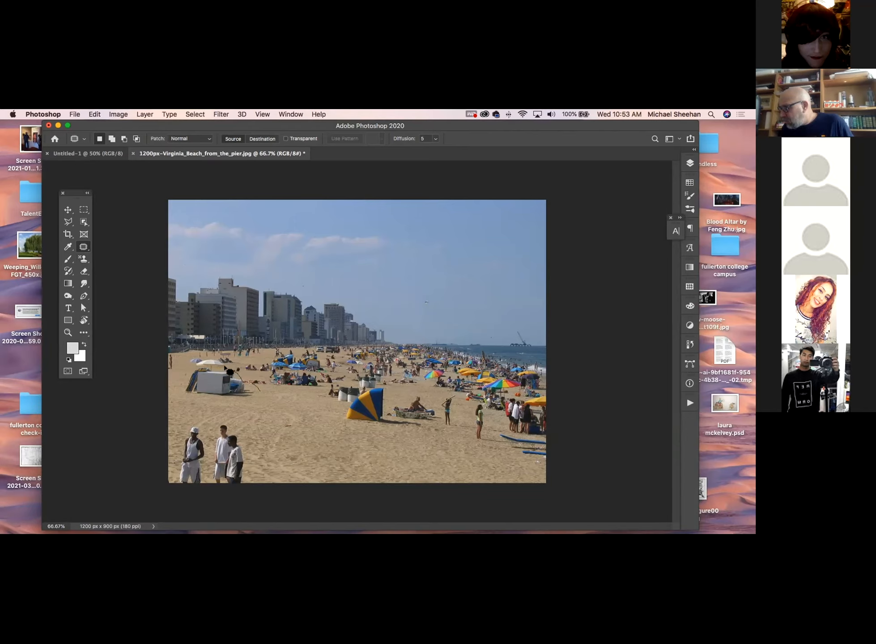
mouse_move(225, 371)
mouse_down()
mouse_move(216, 371)
mouse_move(238, 365)
mouse_move(196, 363)
mouse_move(184, 399)
mouse_move(254, 405)
mouse_move(266, 400)
mouse_move(259, 389)
mouse_move(216, 381)
mouse_move(212, 370)
mouse_move(229, 398)
mouse_move(300, 457)
mouse_up()
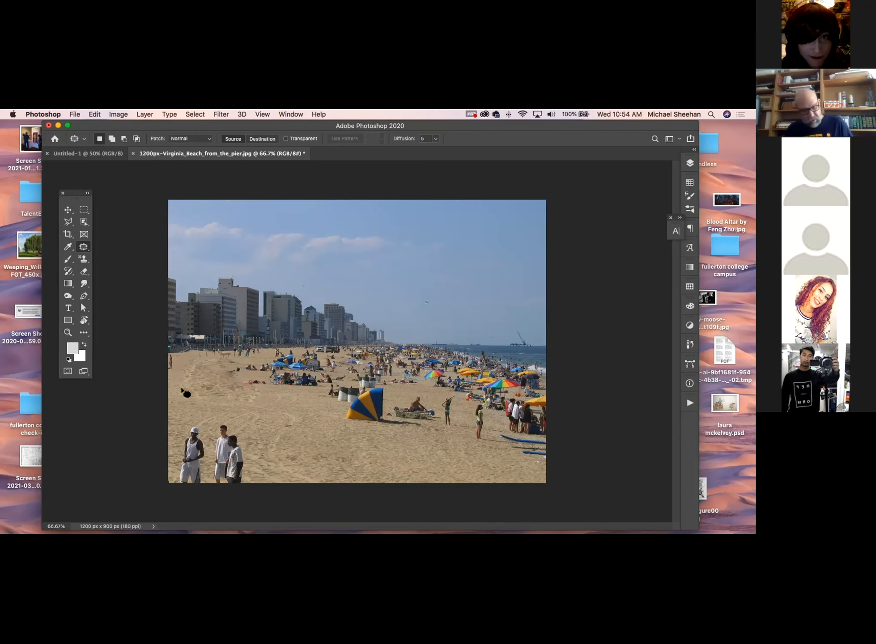
drag(184, 393, 181, 396)
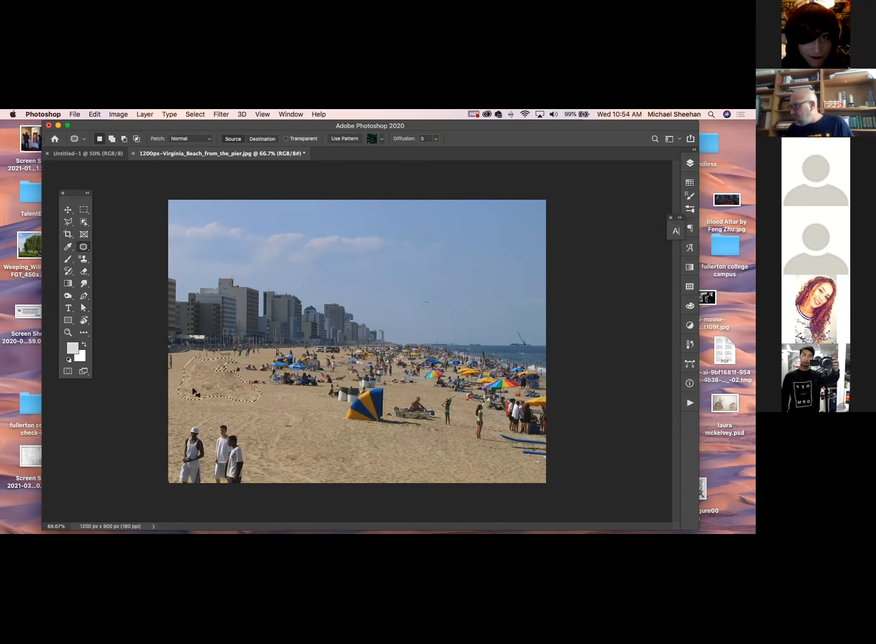
click(276, 419)
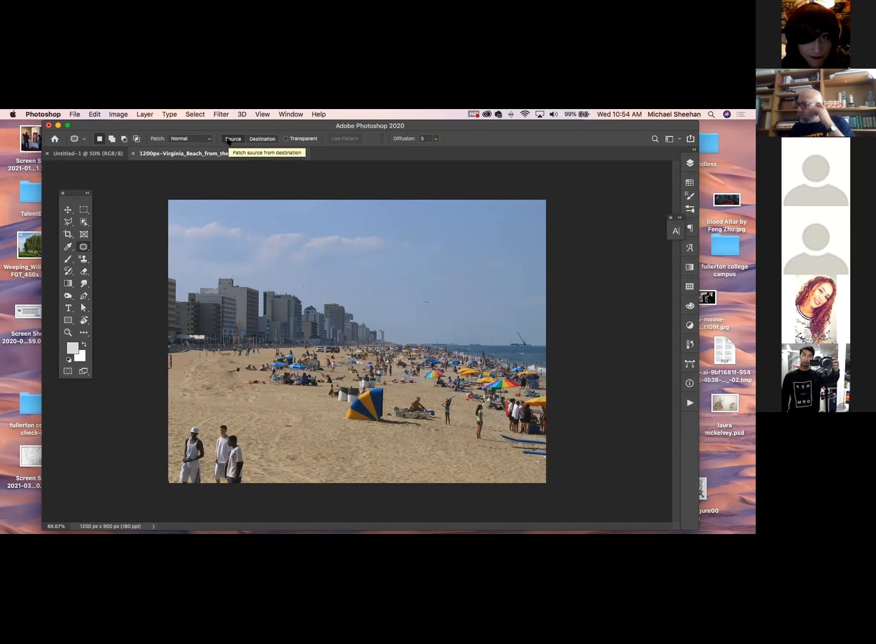
Step: Undo the patch over the white box and tents and patch the same selection with clean sand in Content-Aware mode
click(187, 138)
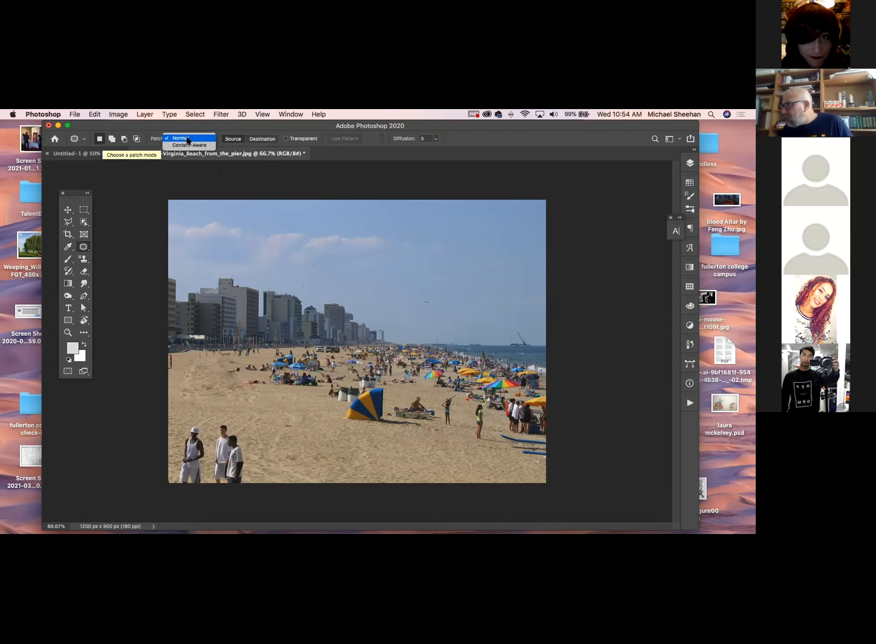
click(189, 138)
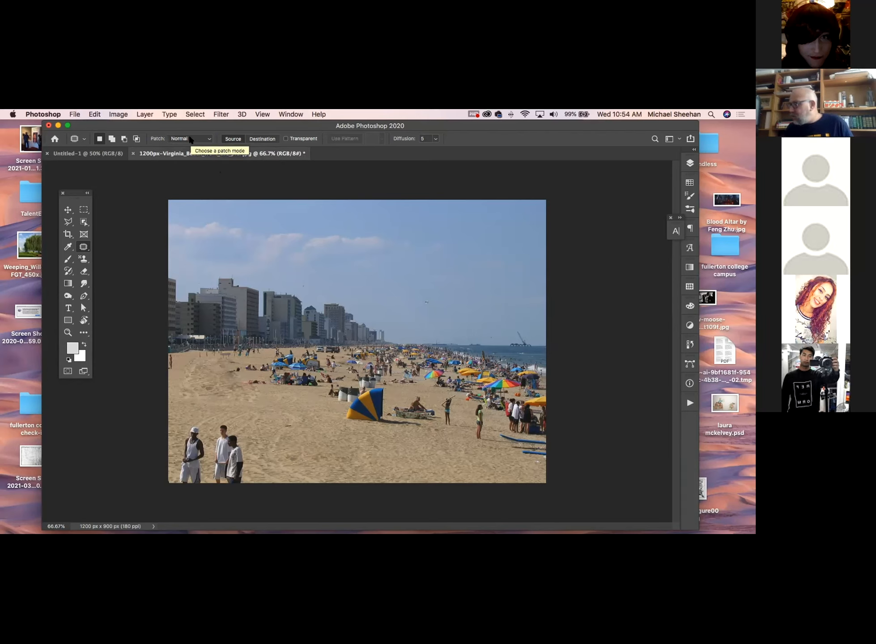
key(super+z)
key(super+z)
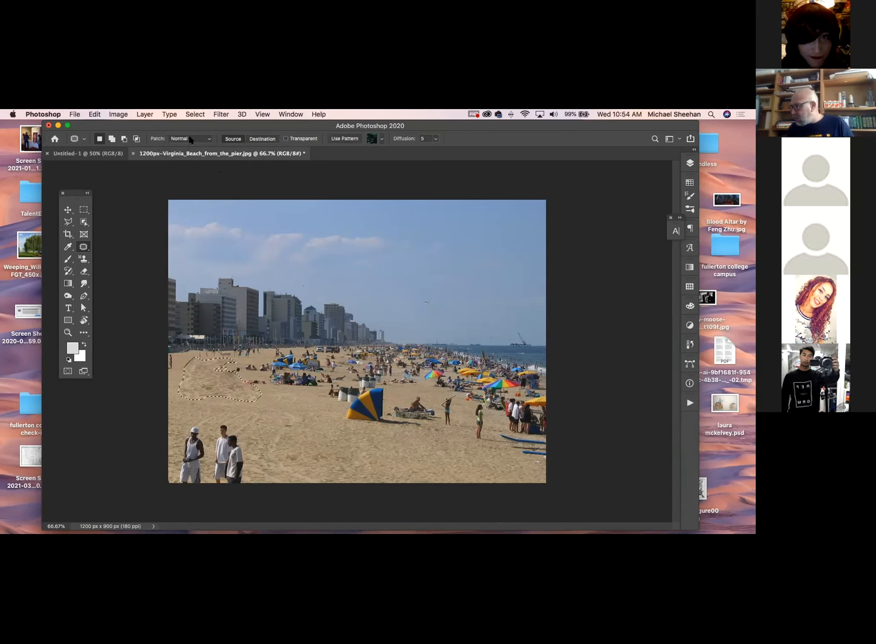
click(190, 139)
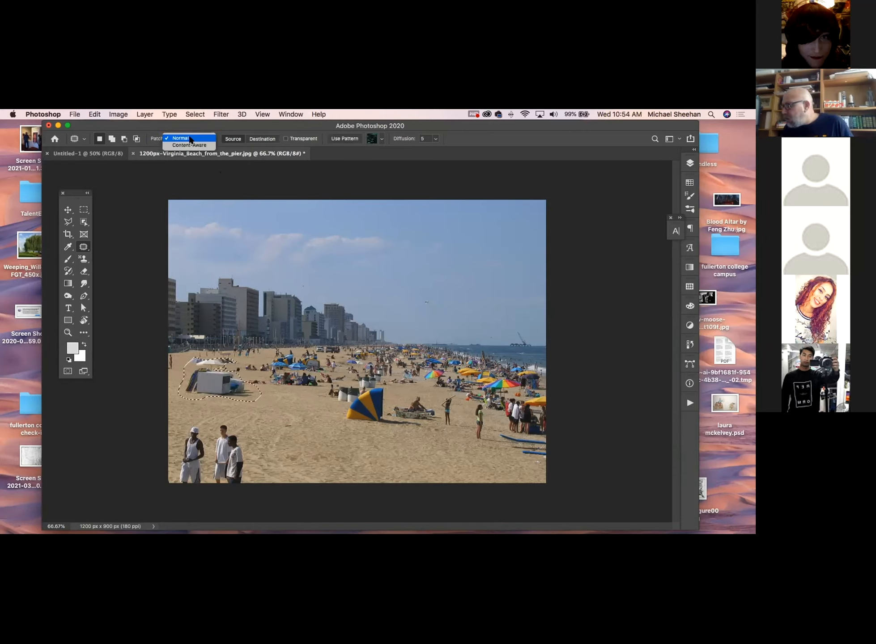
click(192, 146)
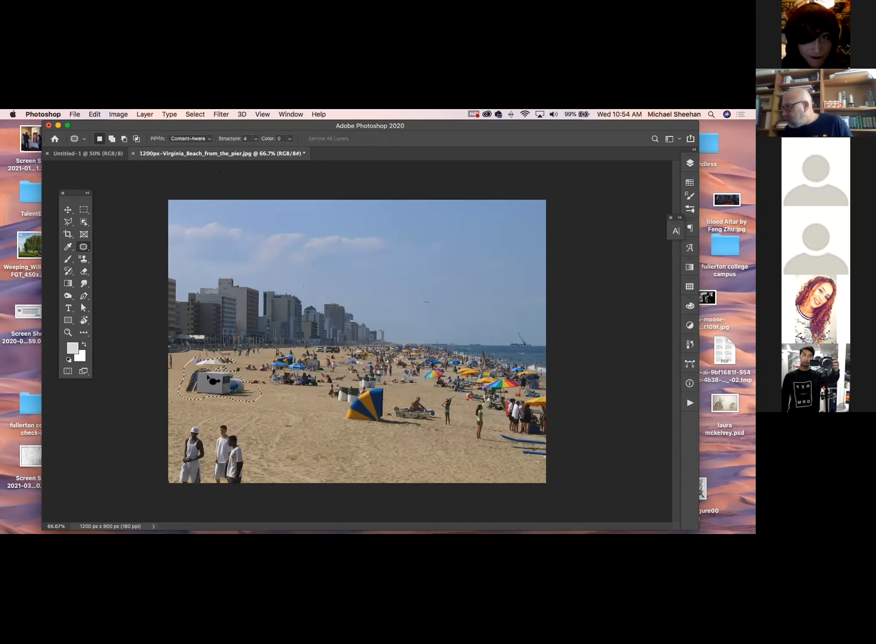
drag(207, 376, 297, 454)
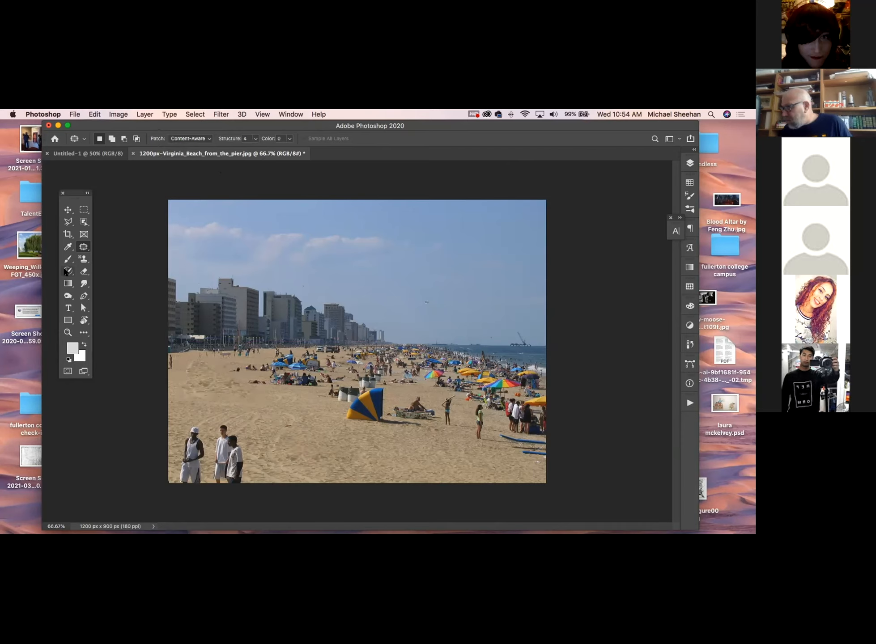
Step: Switch to the Brush tool and reduce the brush size to 15
click(67, 259)
key([)
key([)
key([)
key([)
key([)
key([)
key([)
key([)
key([)
key([)
key([)
key([)
key([)
key([)
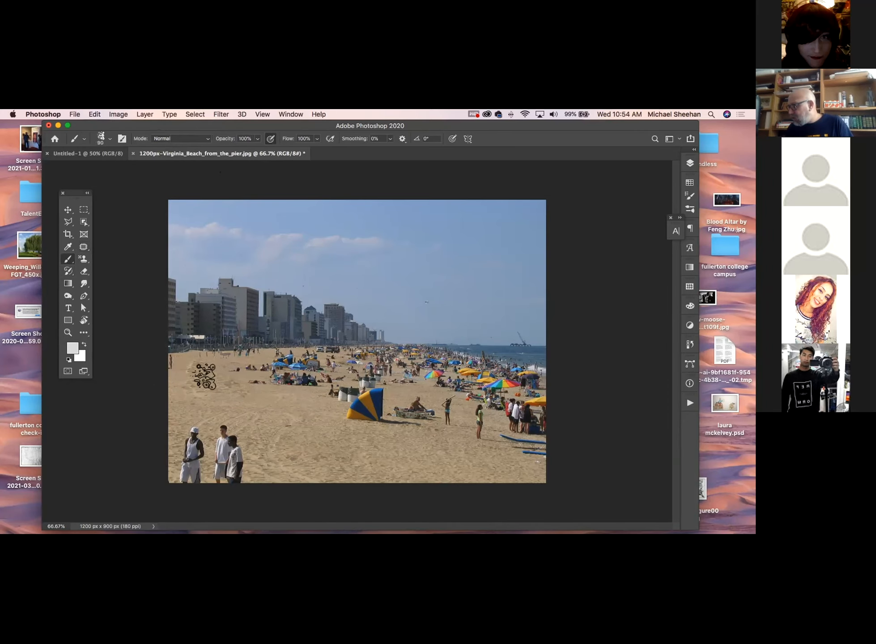
key([)
key([)
key([)
key([)
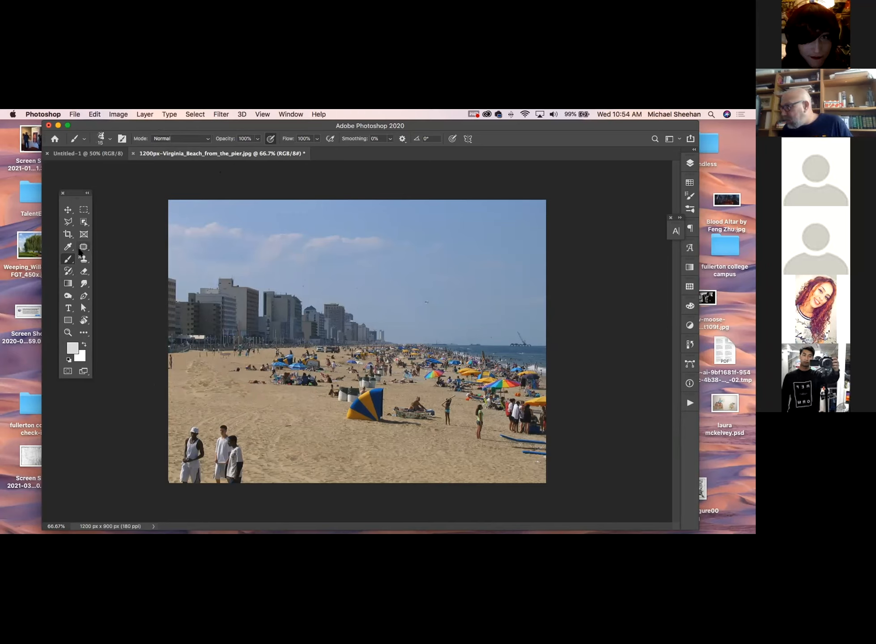
click(83, 259)
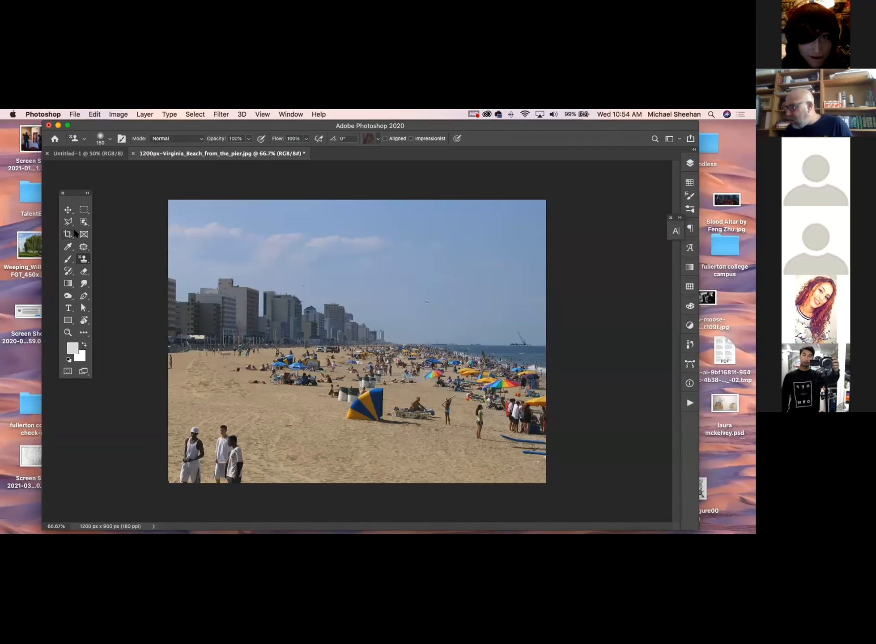
click(188, 140)
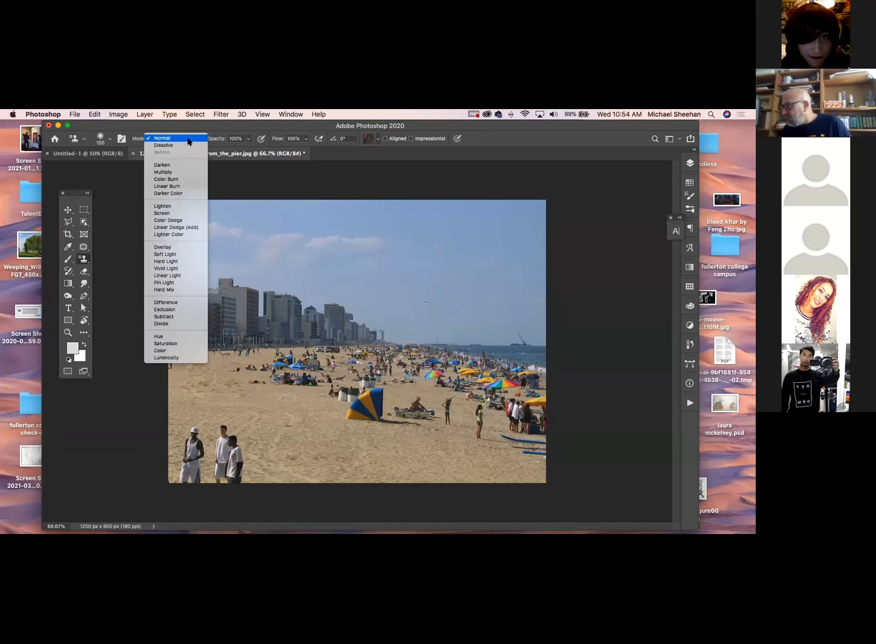
click(188, 140)
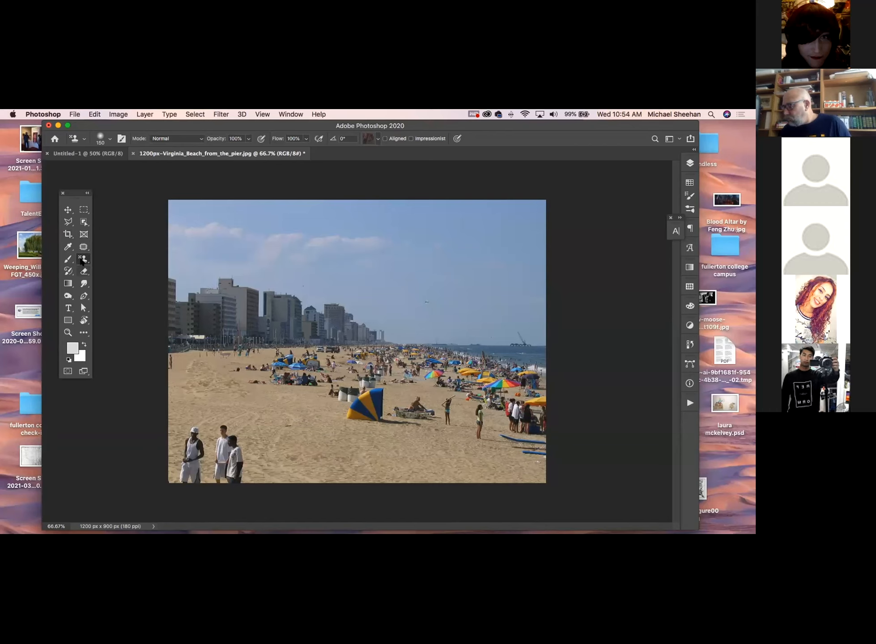
Step: Using the Patch tool in Normal mode with Destination, duplicate the woman in the green top onto the patched sand below the buildings and deselect
click(83, 247)
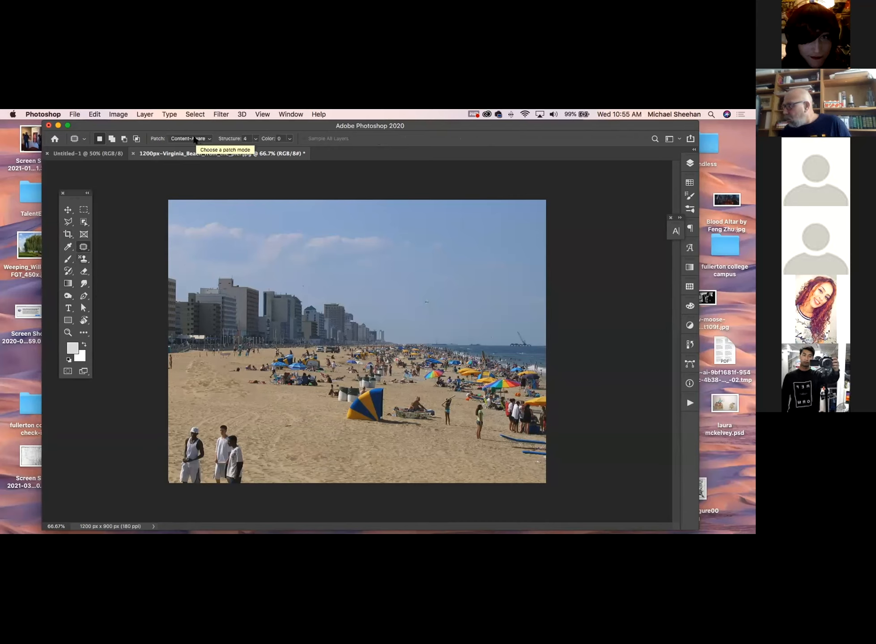
click(188, 139)
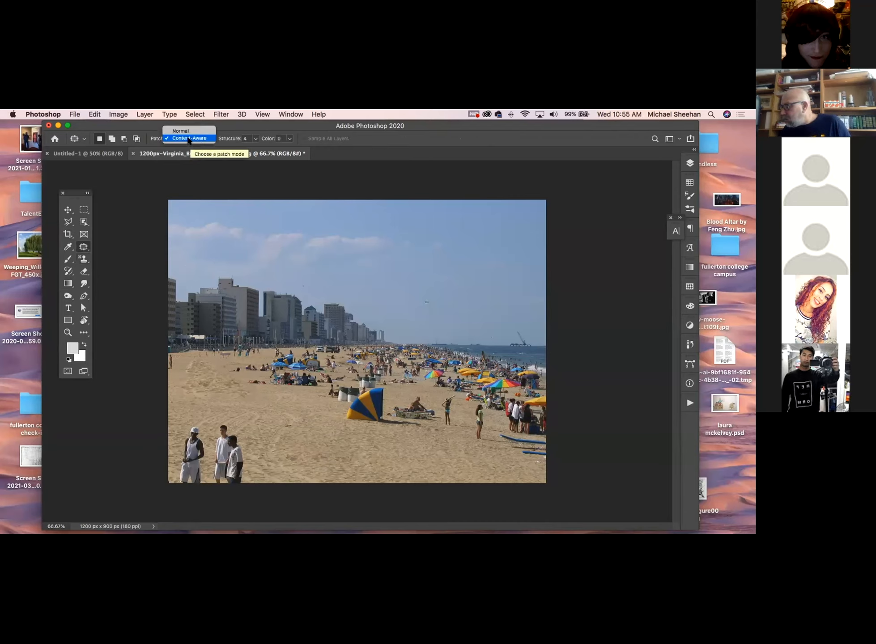
click(188, 131)
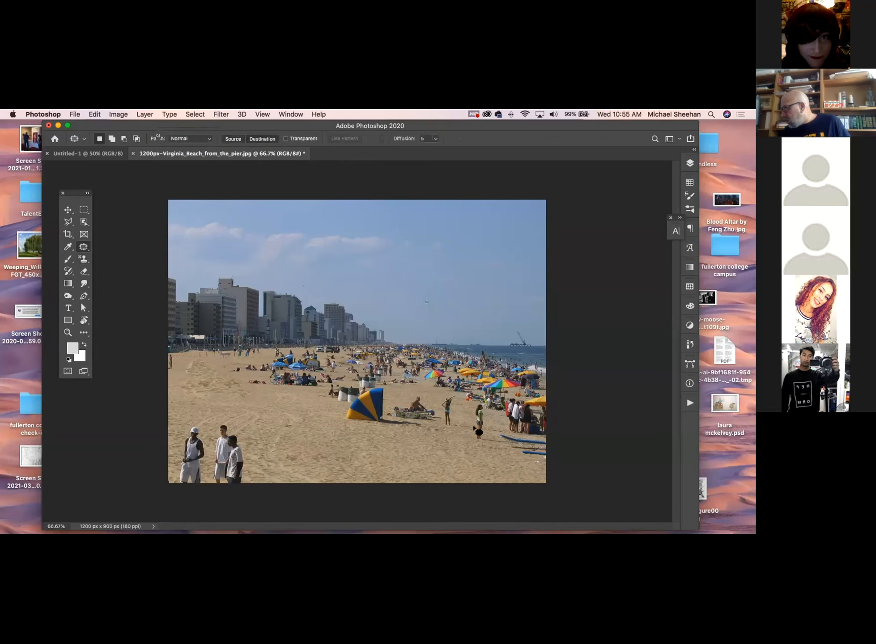
drag(469, 441, 470, 409)
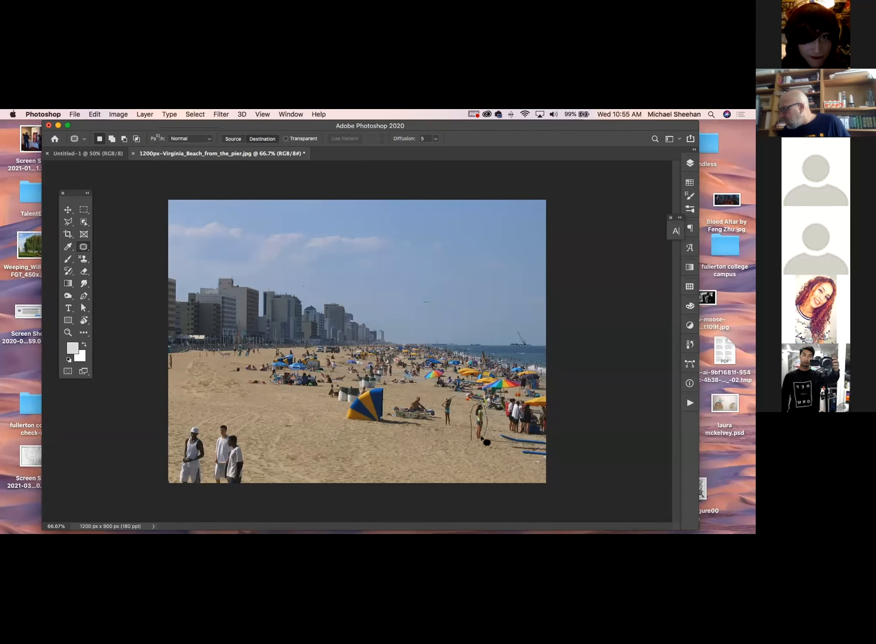
drag(457, 414, 214, 376)
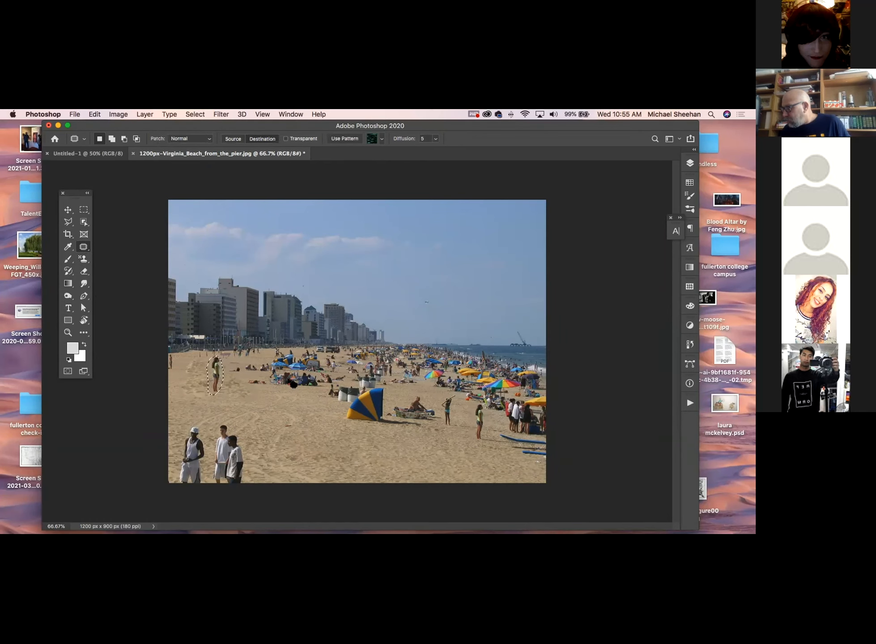
key(super+d)
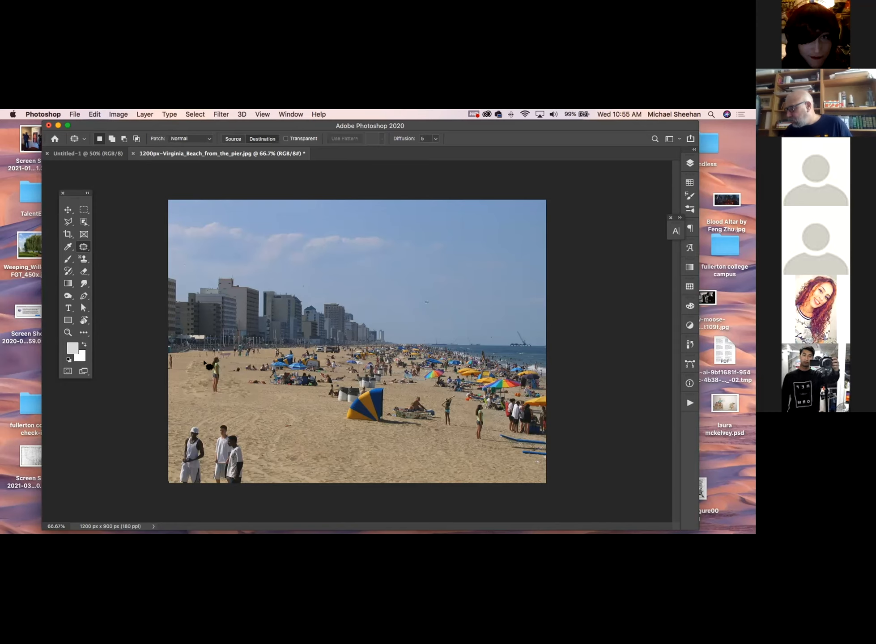
Step: Enlarge the photo to about 98% and undo the duplicated woman back to the selection around the original figure
click(68, 332)
drag(182, 373, 202, 388)
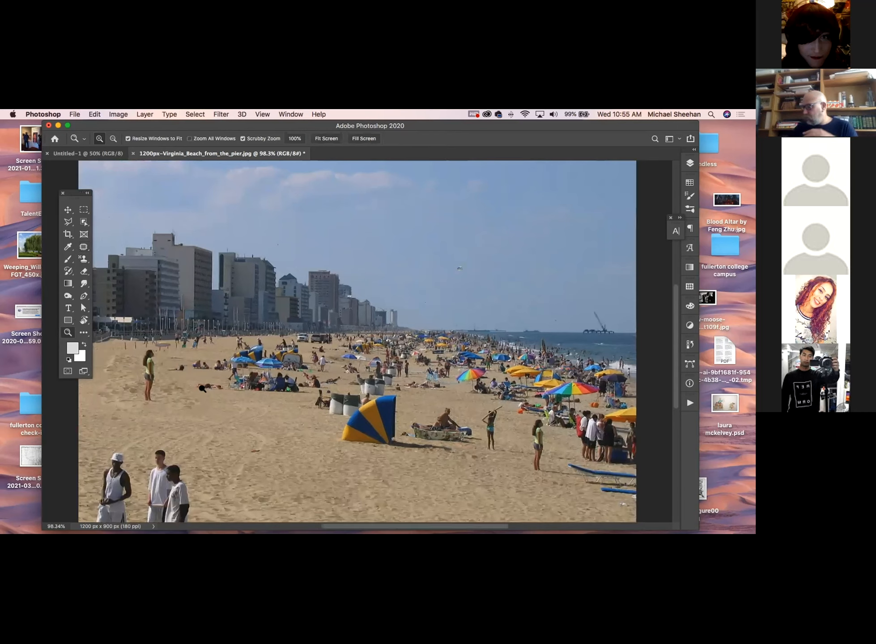
key(super+z)
key(super+shift+z)
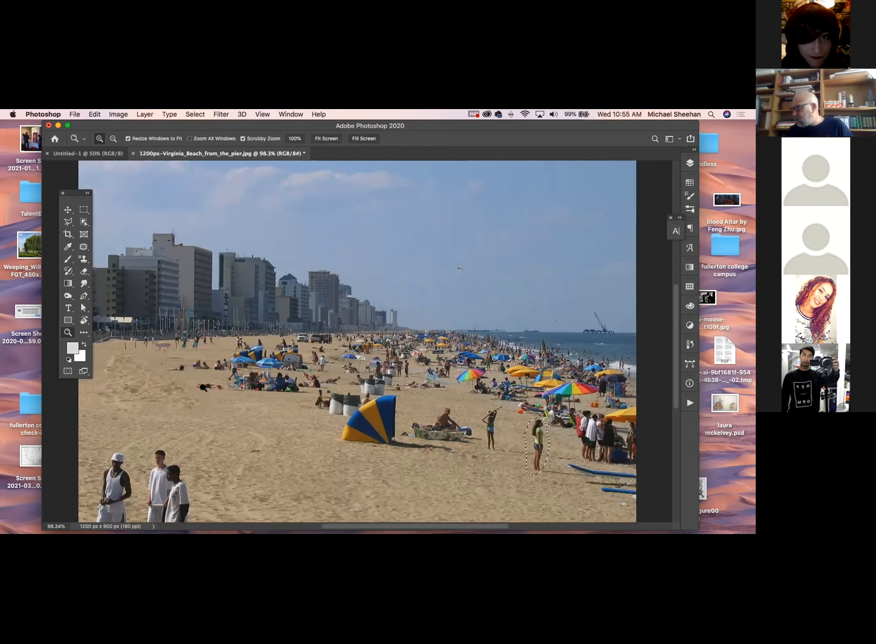
drag(232, 121, 225, 122)
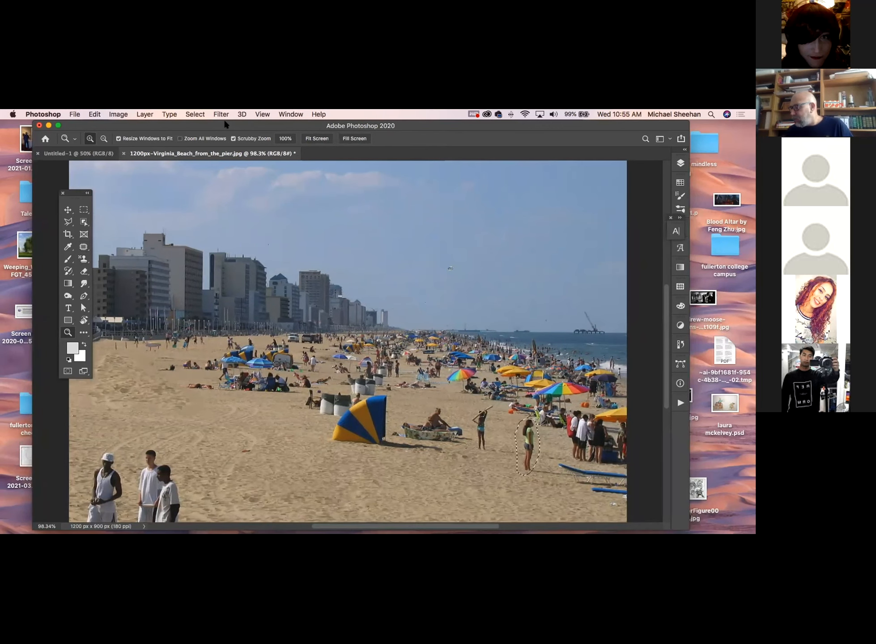
Step: Patch the selected woman onto the empty sand below the buildings again with the Destination option, and deselect
click(83, 247)
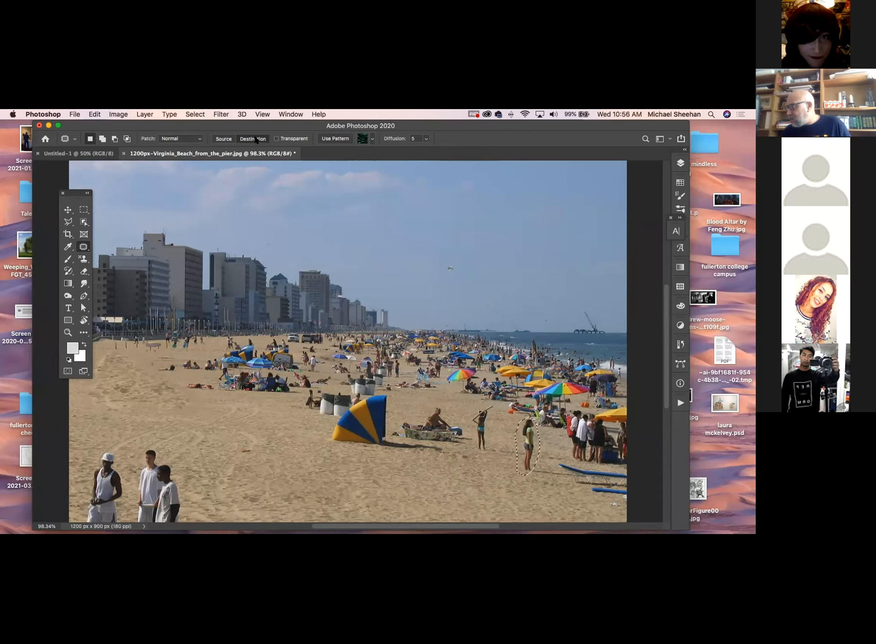
drag(529, 440, 137, 374)
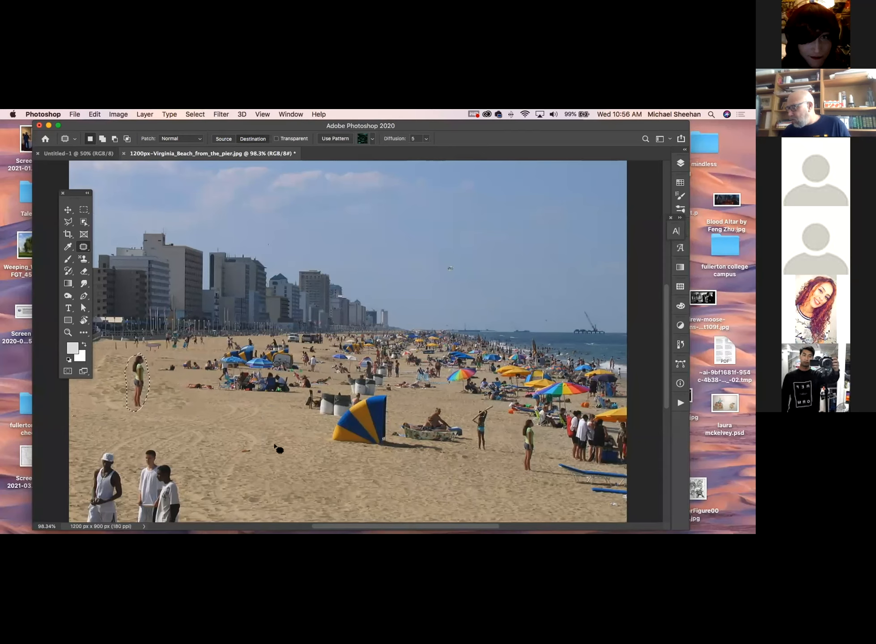
key(cmd+d)
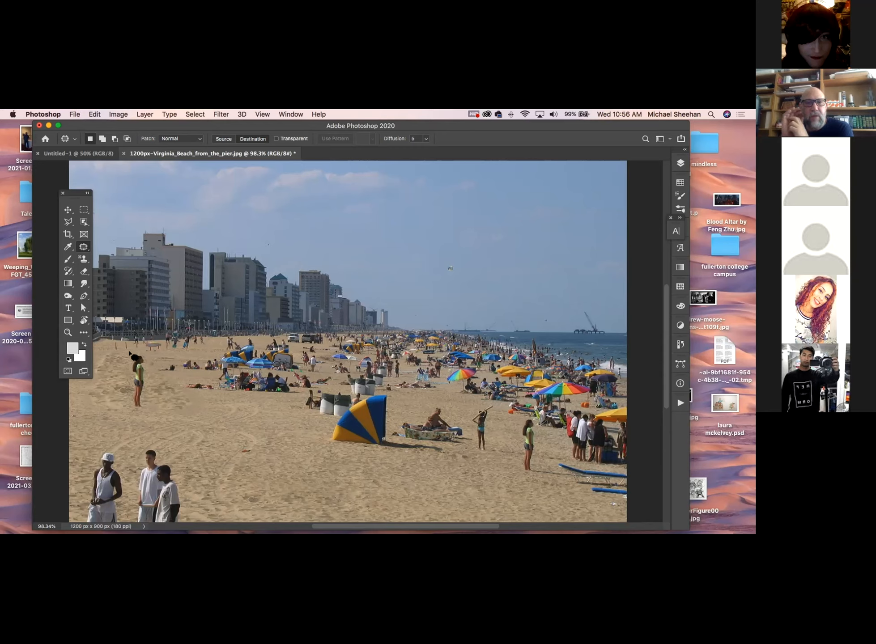
Step: Lasso the original woman in the green top and paste a copy of her onto a new layer
click(69, 223)
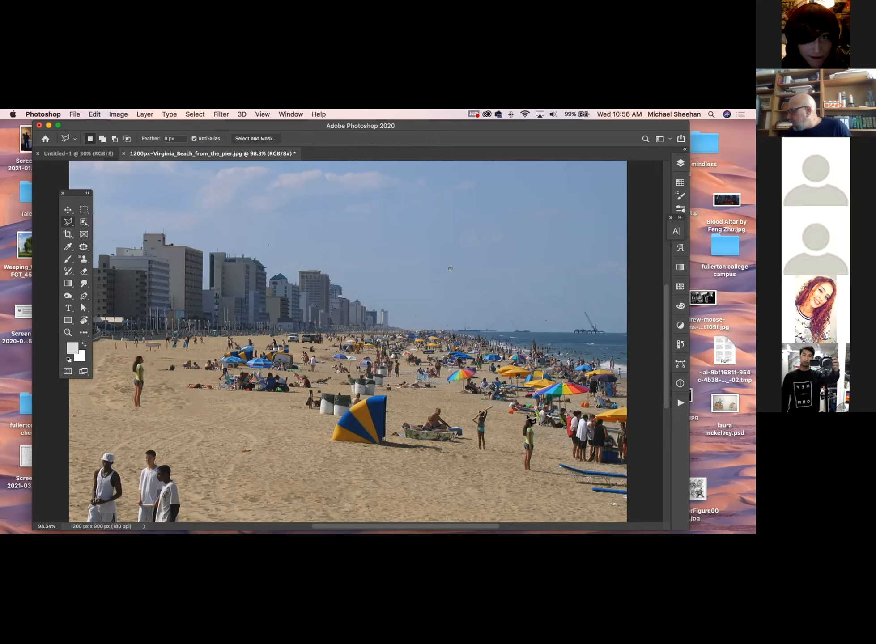
mouse_move(518, 447)
mouse_down()
mouse_move(517, 470)
mouse_move(530, 478)
mouse_move(540, 430)
mouse_move(532, 419)
mouse_up()
key(super+c)
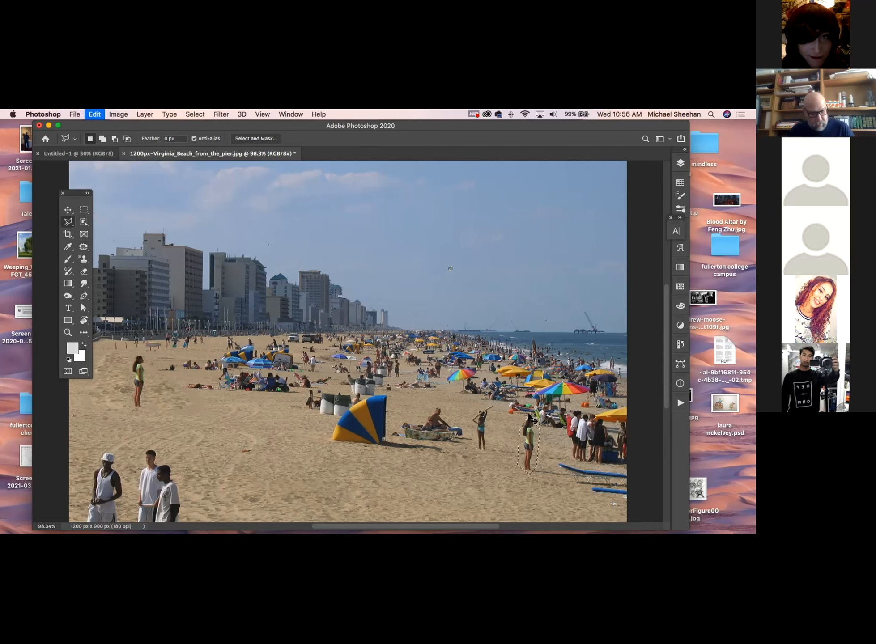
key(super+v)
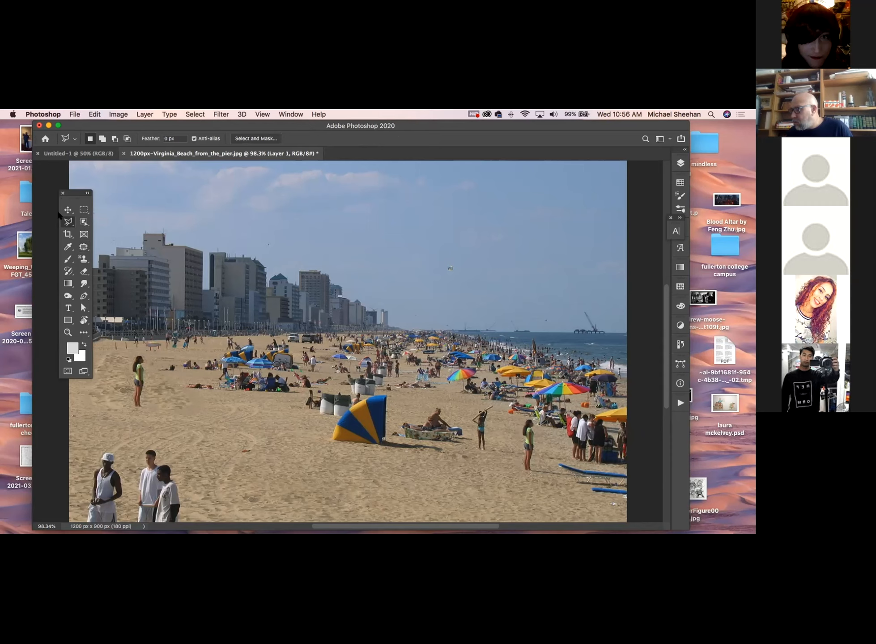
Step: Move the pasted woman across the sand and place her beside the patched duplicate for comparison
key(v)
drag(531, 441, 262, 455)
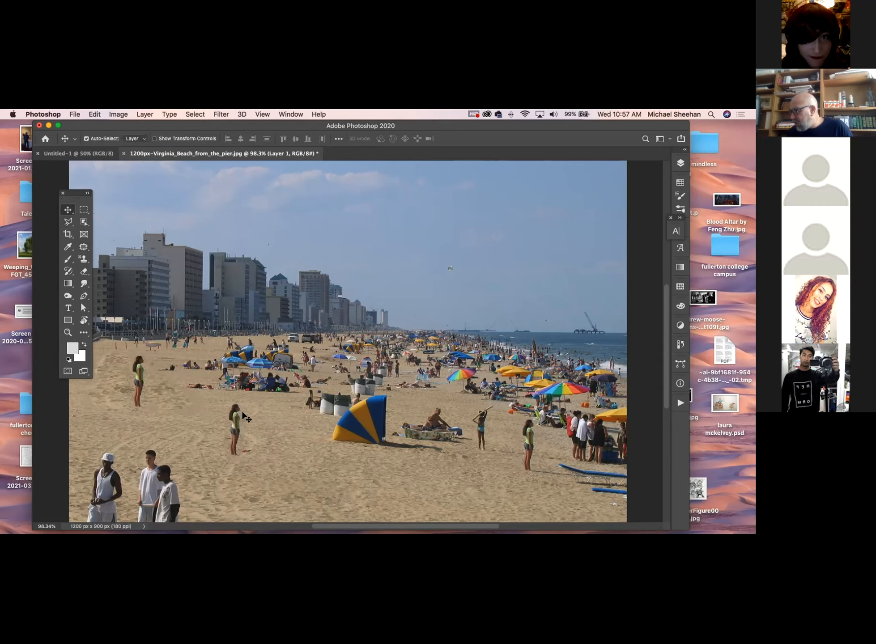
mouse_move(224, 423)
mouse_down()
mouse_move(105, 375)
mouse_move(141, 331)
mouse_move(241, 454)
mouse_move(245, 435)
mouse_move(228, 445)
mouse_up()
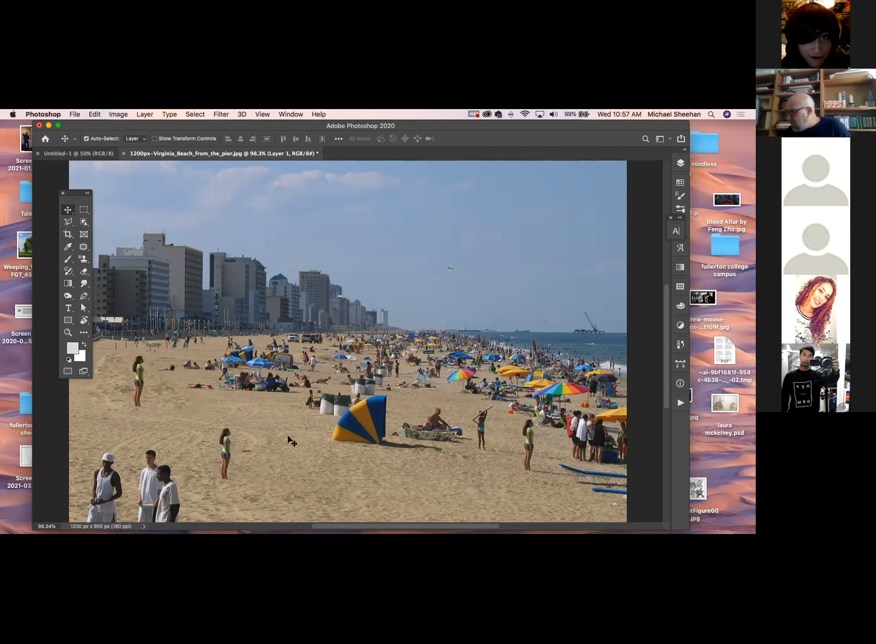
drag(229, 450, 177, 382)
Step: Delete the pasted woman's layer, leaving the patched duplicate in the photo
click(141, 377)
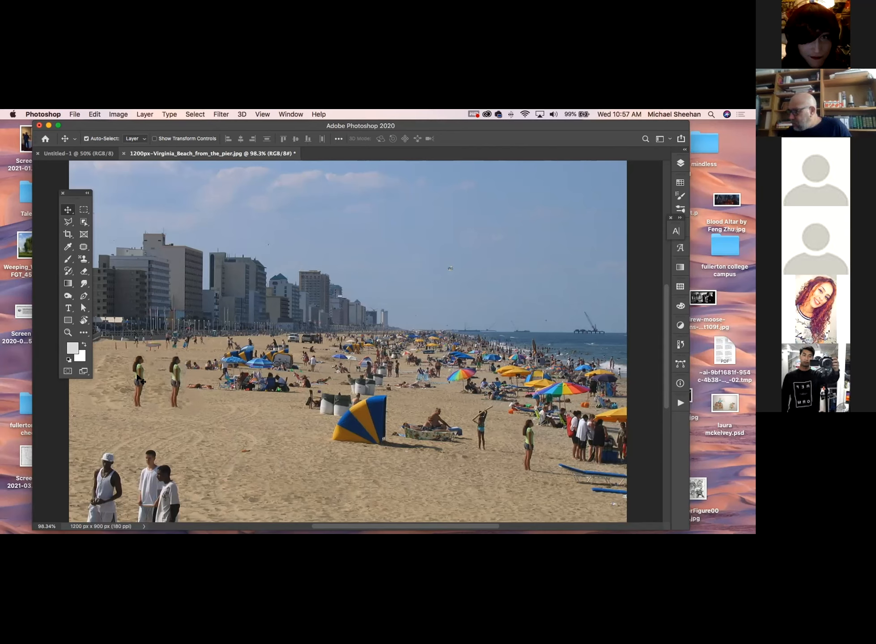
click(179, 380)
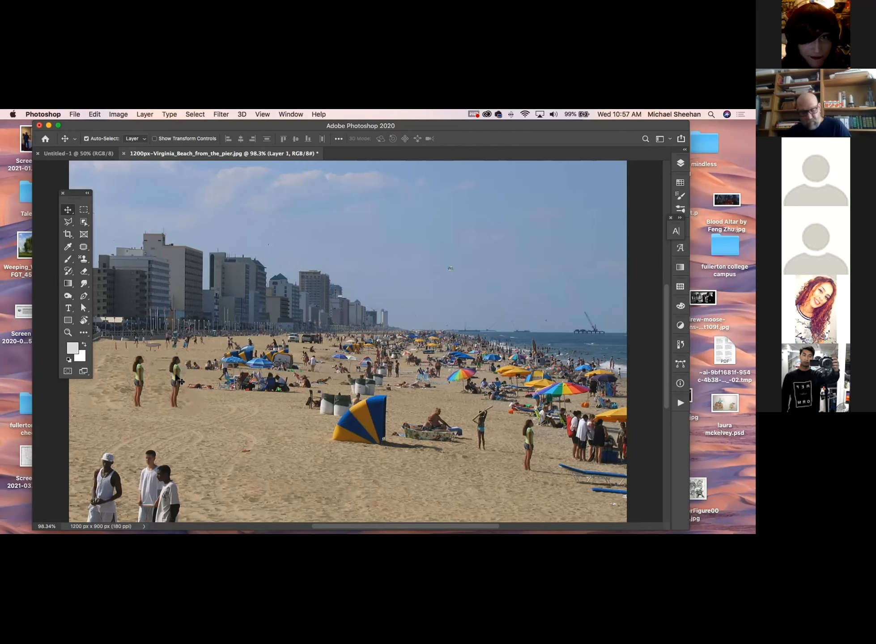
key(Delete)
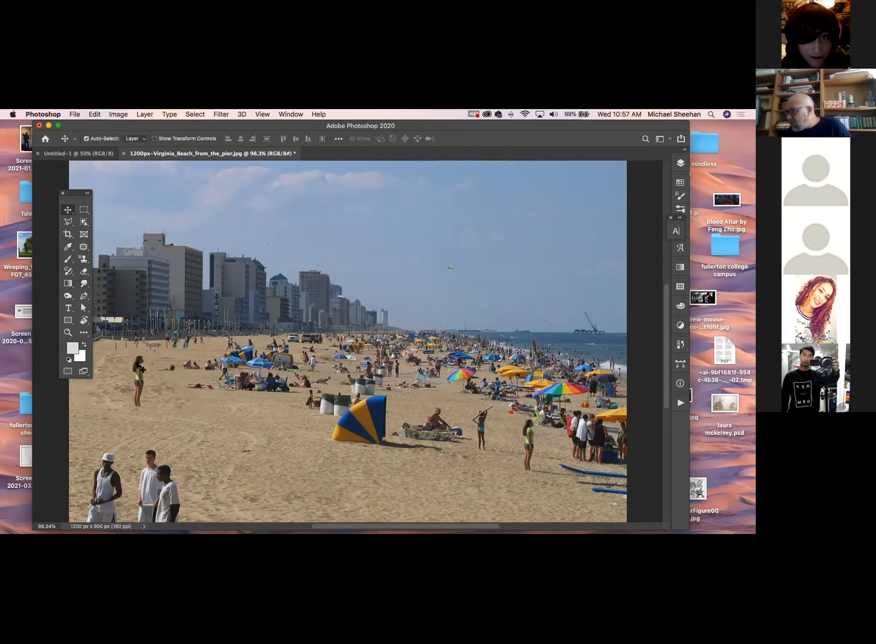
Step: Undo the deletion of the pasted woman and the earlier edits back to before her duplicate was patched in
key(super+z)
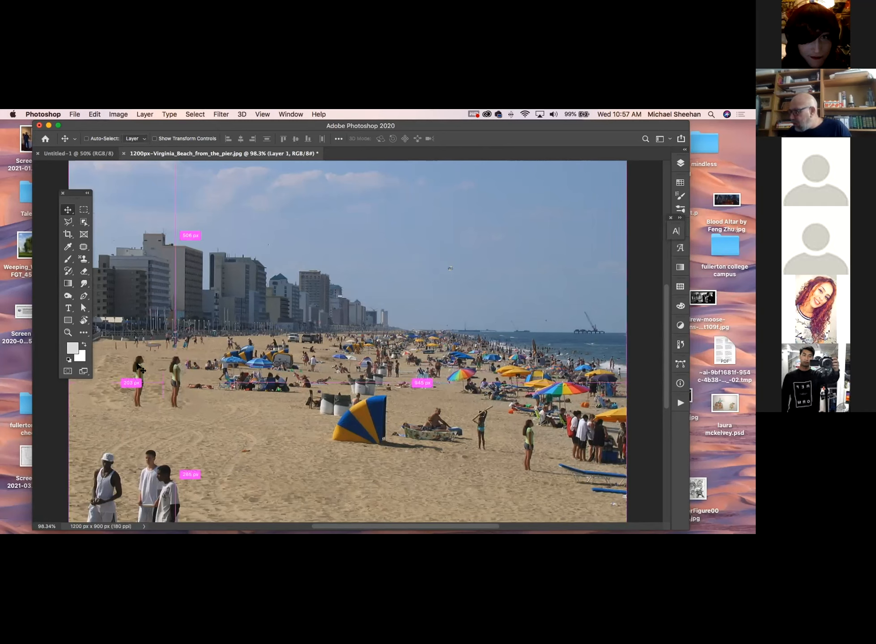
key(super+z)
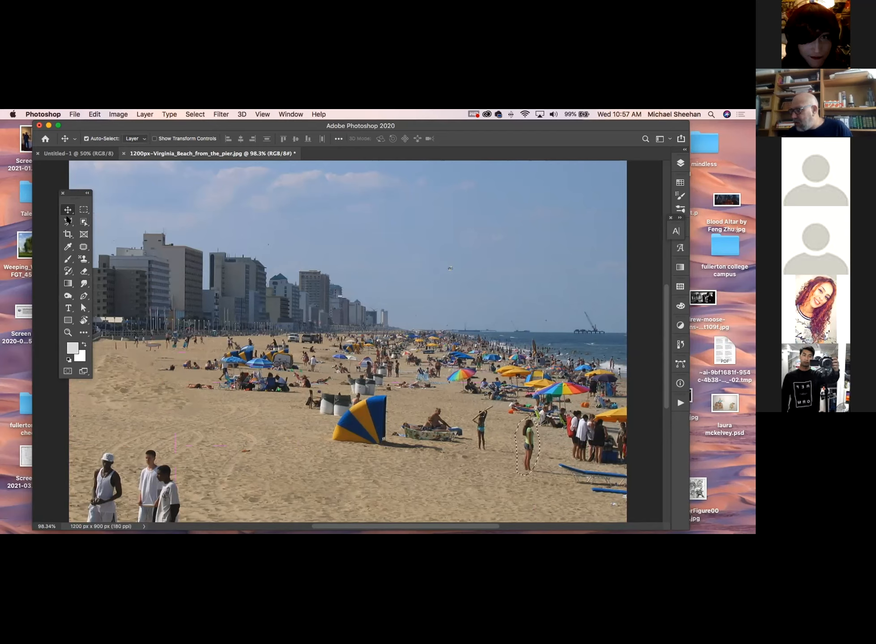
Step: Patch a long narrow strip of empty sand over the neighbouring sand below the buildings with the Destination option, and deselect
click(83, 247)
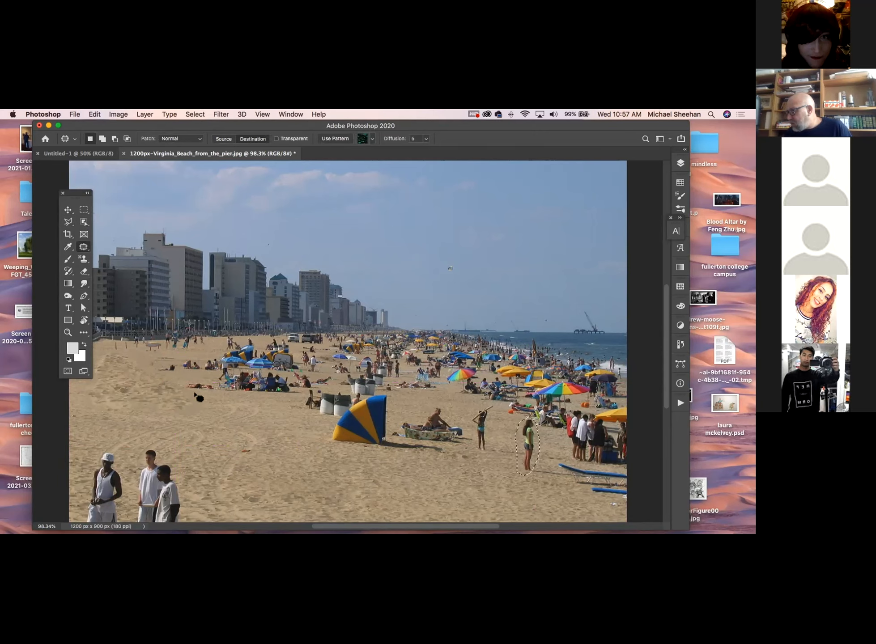
mouse_move(192, 392)
mouse_down()
mouse_move(277, 397)
mouse_move(289, 408)
mouse_move(258, 419)
mouse_move(211, 416)
mouse_move(194, 409)
mouse_move(194, 394)
mouse_move(120, 389)
mouse_move(130, 399)
mouse_up()
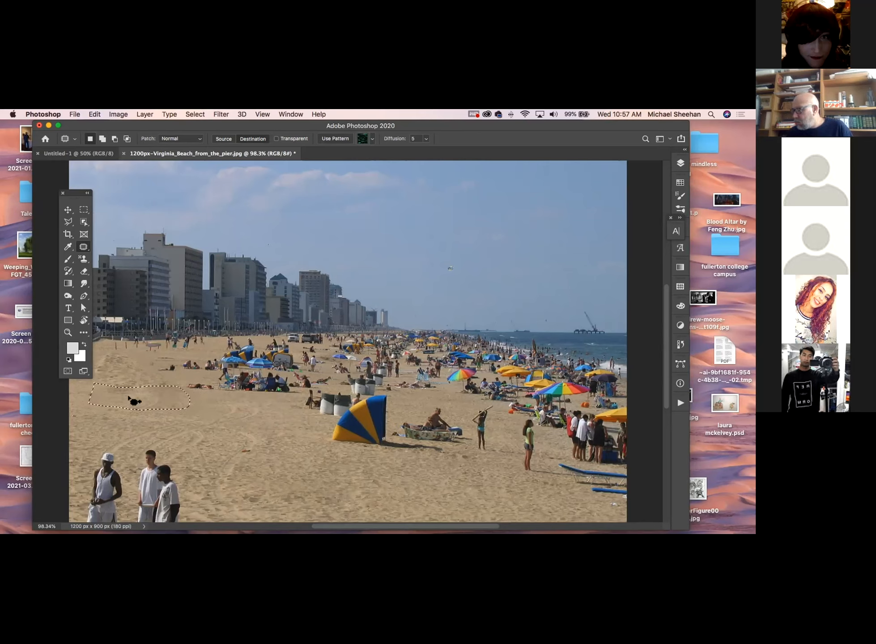
key(super+d)
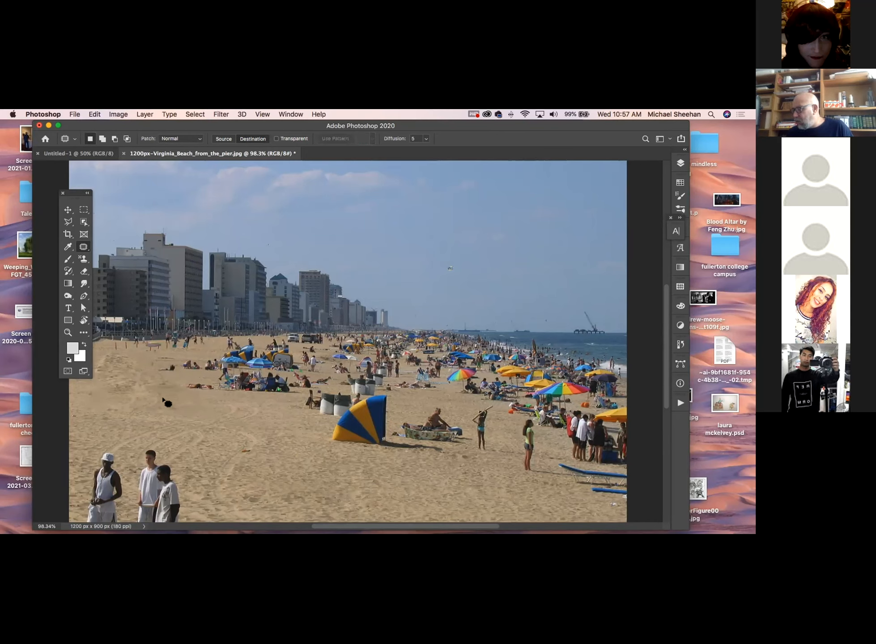
Step: Lasso a small slanted area of sand near the photo's edge and patch it over the sand beside it with Destination
drag(206, 391, 276, 405)
click(66, 221)
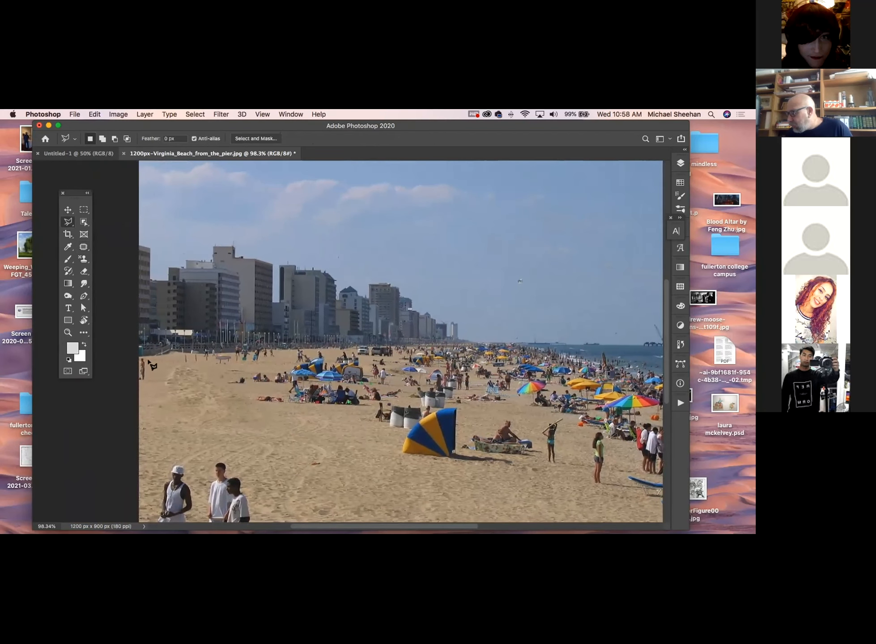
mouse_move(177, 355)
mouse_down()
mouse_move(150, 355)
mouse_move(141, 394)
mouse_move(158, 386)
mouse_move(177, 353)
mouse_move(158, 368)
mouse_move(181, 376)
mouse_up()
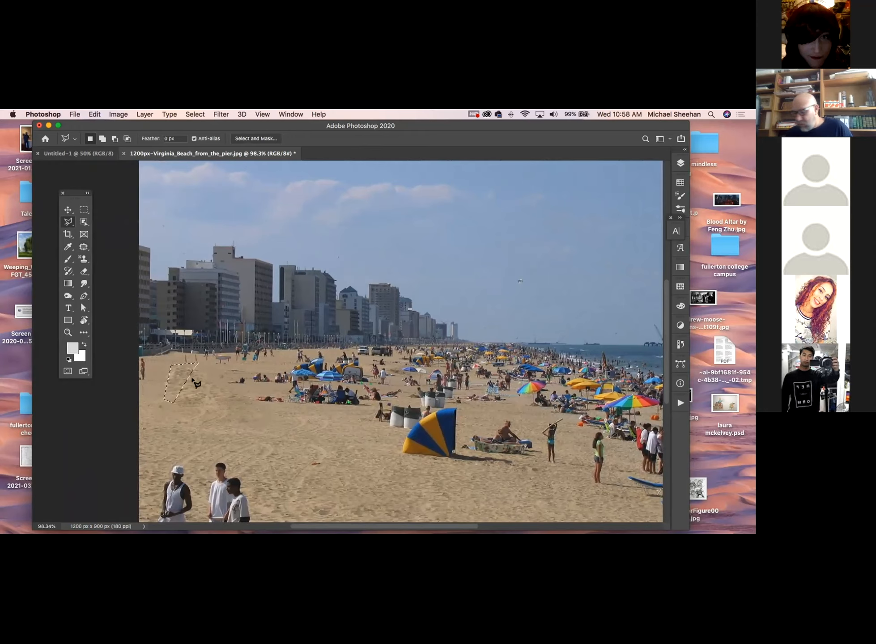
key(super+z)
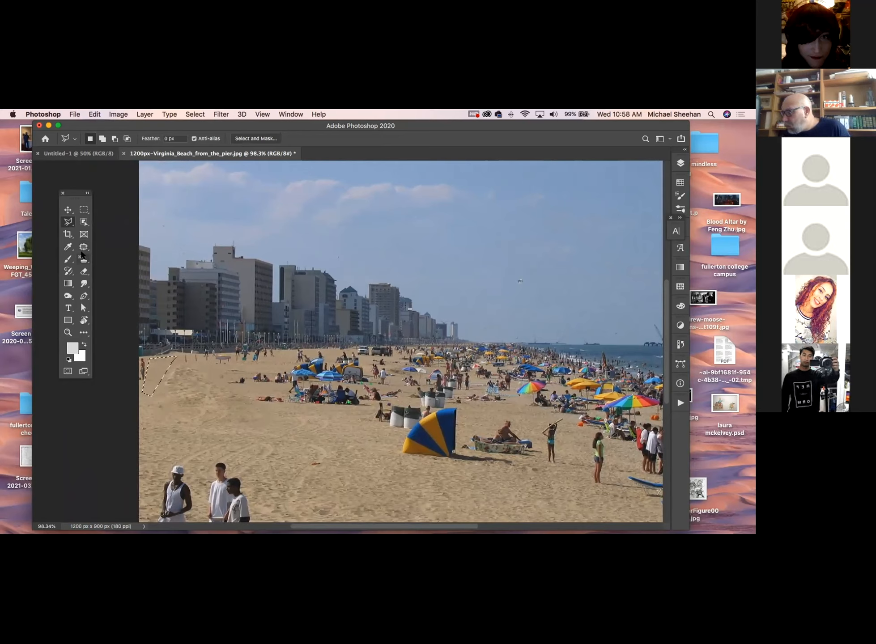
click(82, 252)
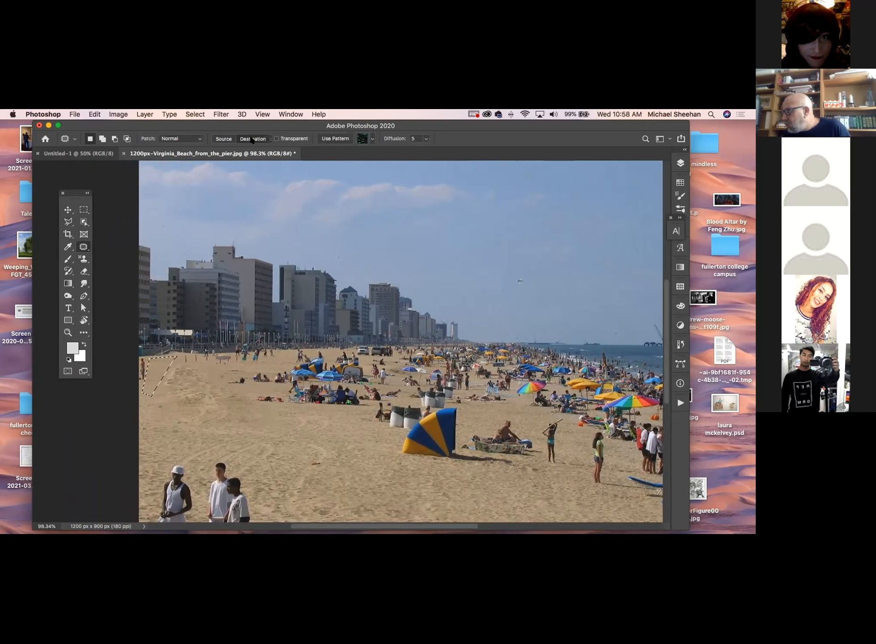
mouse_move(154, 369)
mouse_down()
mouse_move(177, 378)
mouse_move(169, 371)
mouse_up()
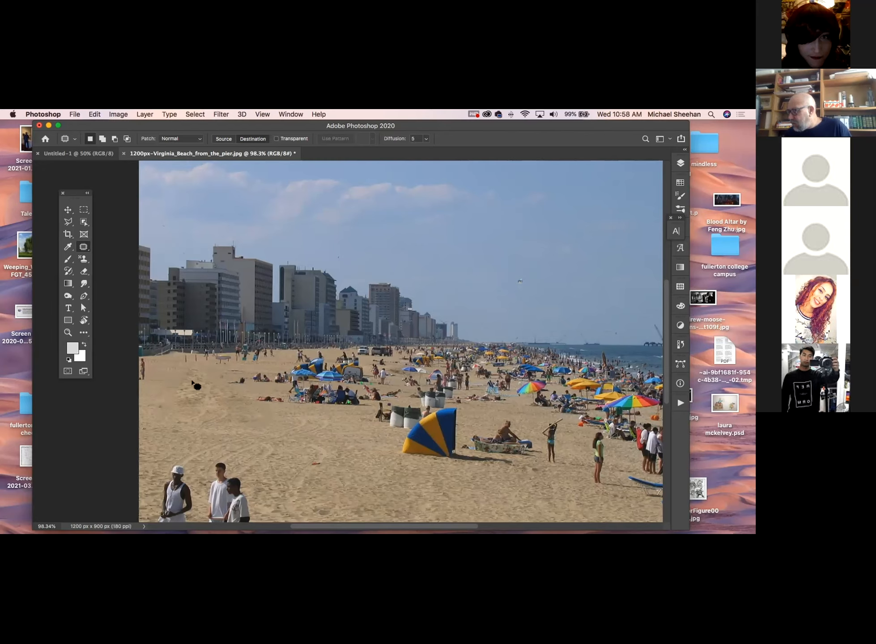
Step: Open the golf course photo pexels-photo-424725.jpg as another document
click(83, 283)
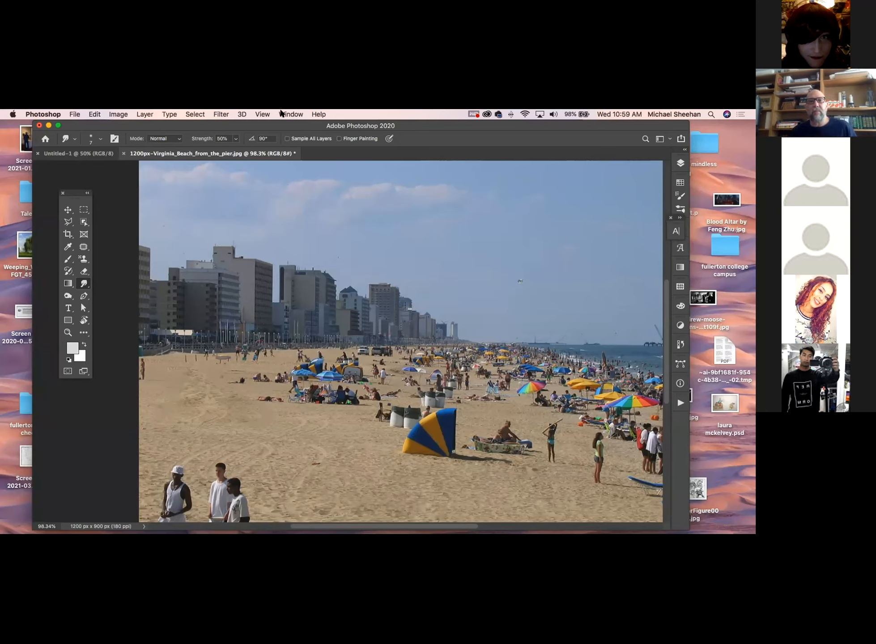
key(super+Tab)
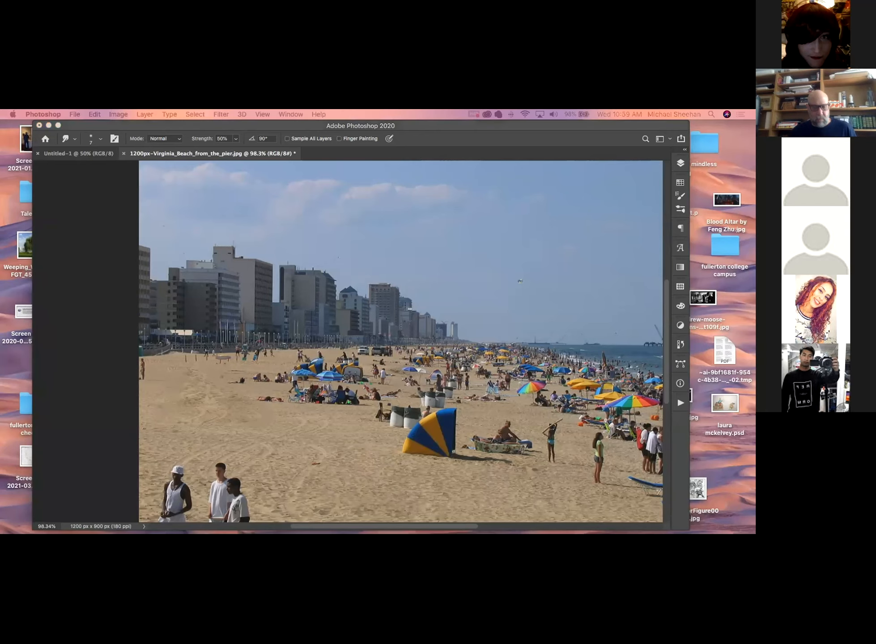
key(super+Tab)
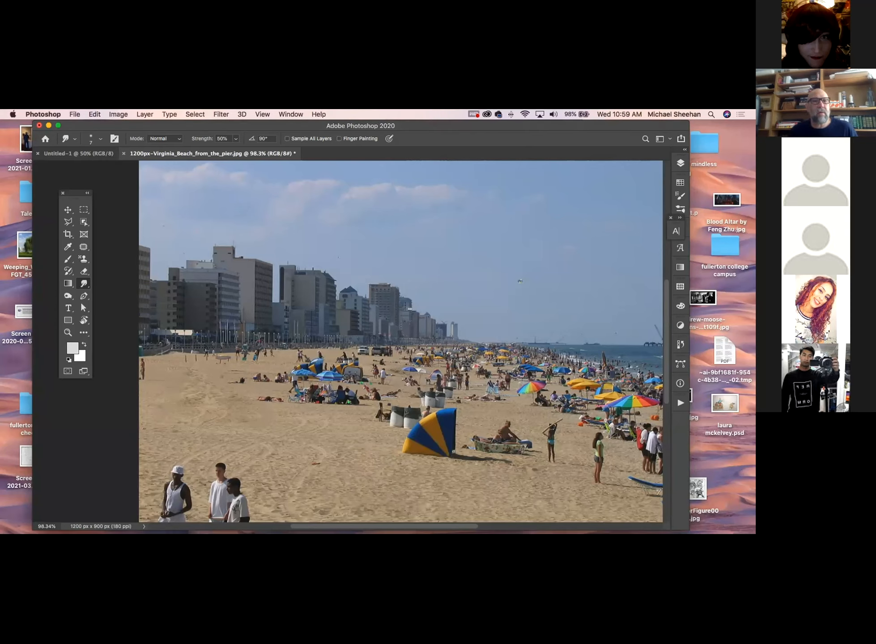
key(super+Tab)
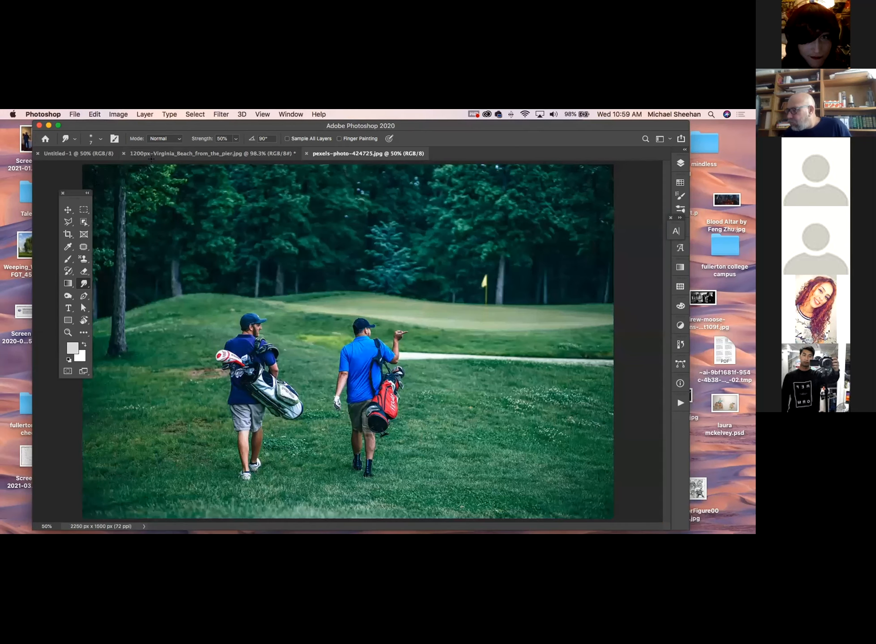
Step: Select the left golfer with a rectangular marquee, patch him with the open grass using the Source option, and deselect
click(83, 211)
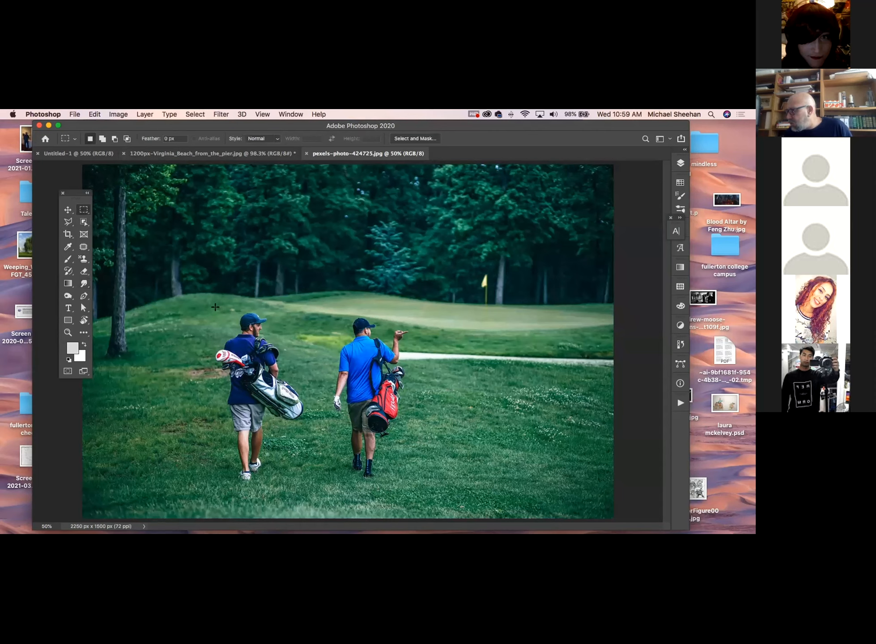
drag(216, 309, 303, 483)
click(82, 247)
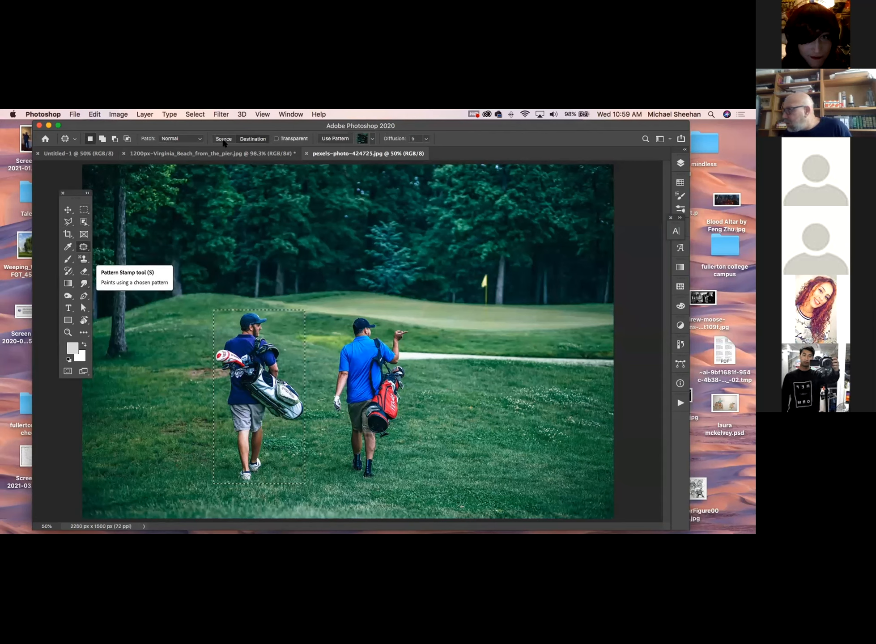
drag(262, 385, 496, 442)
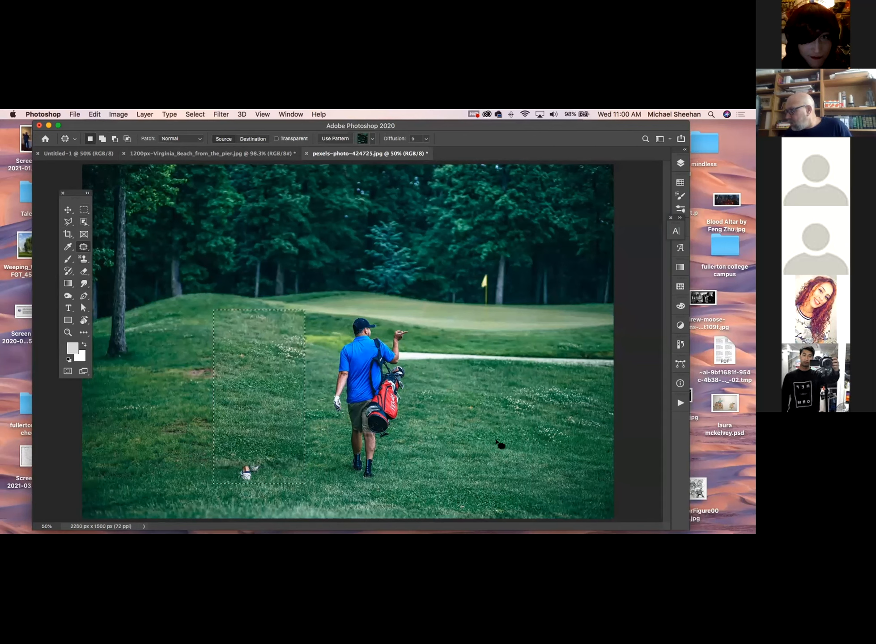
click(496, 443)
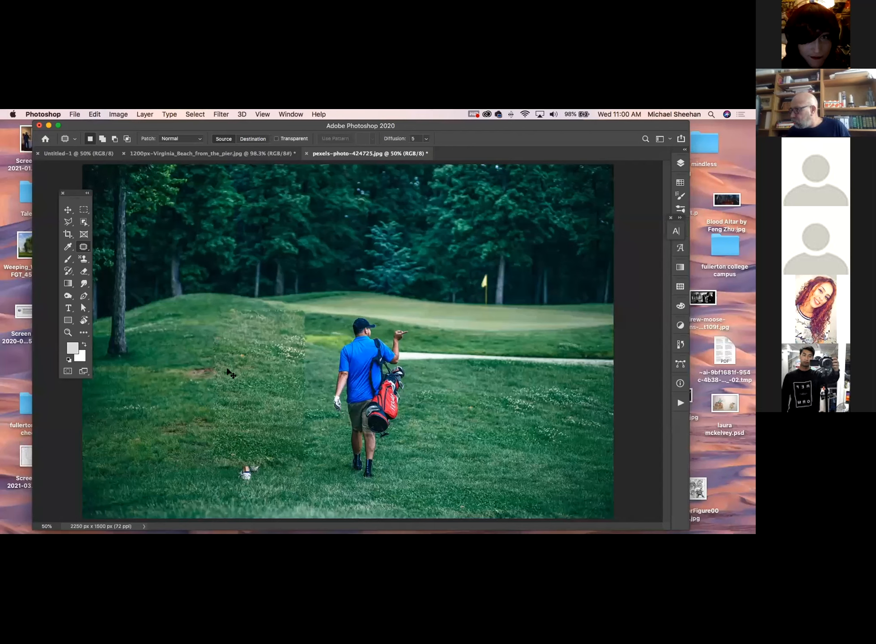
Step: Undo the rectangular Source patch over the left golfer and clear the selection
key(super+z)
key(super+z)
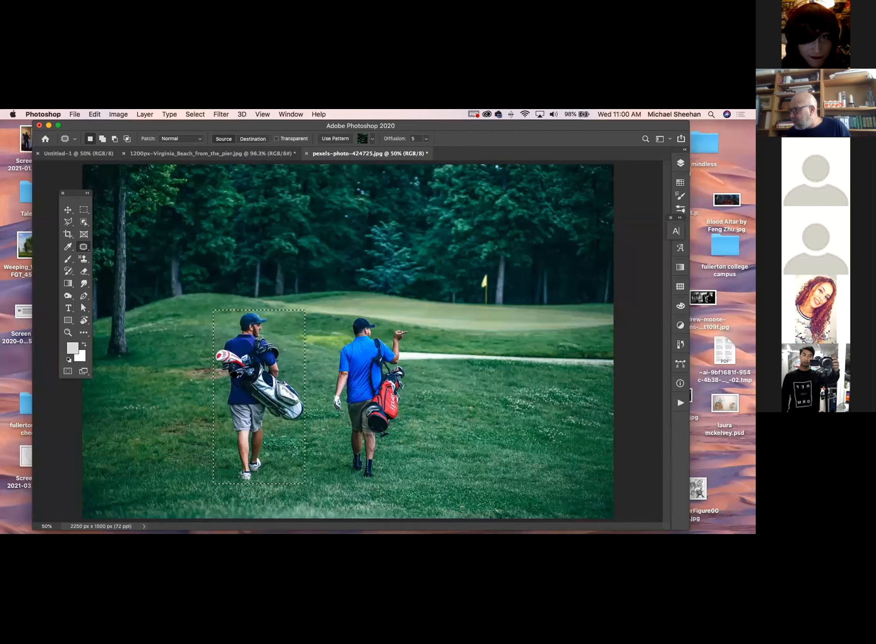
key(super+d)
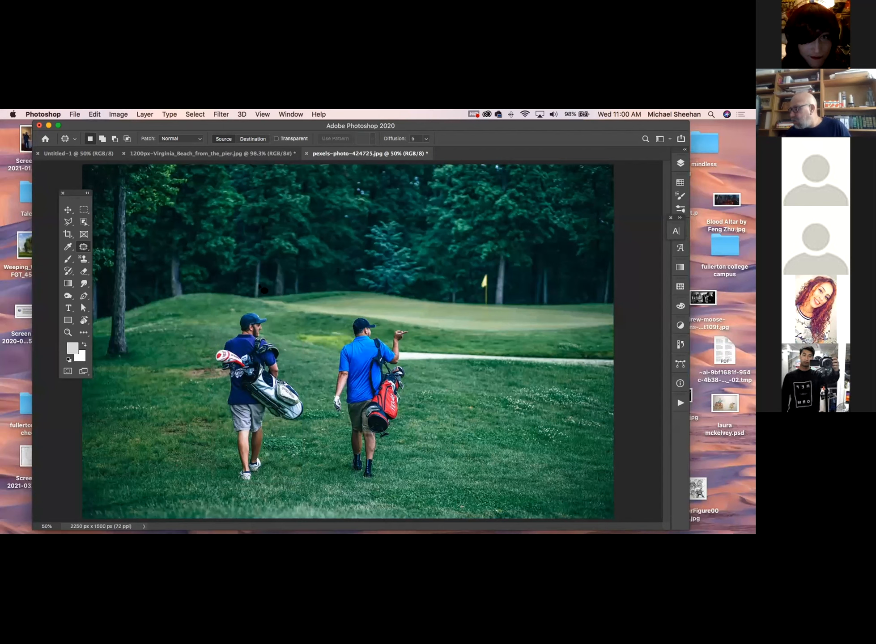
Step: Select a large area of empty grass to the left of the left golfer's legs with the Polygonal Lasso
click(68, 221)
click(512, 386)
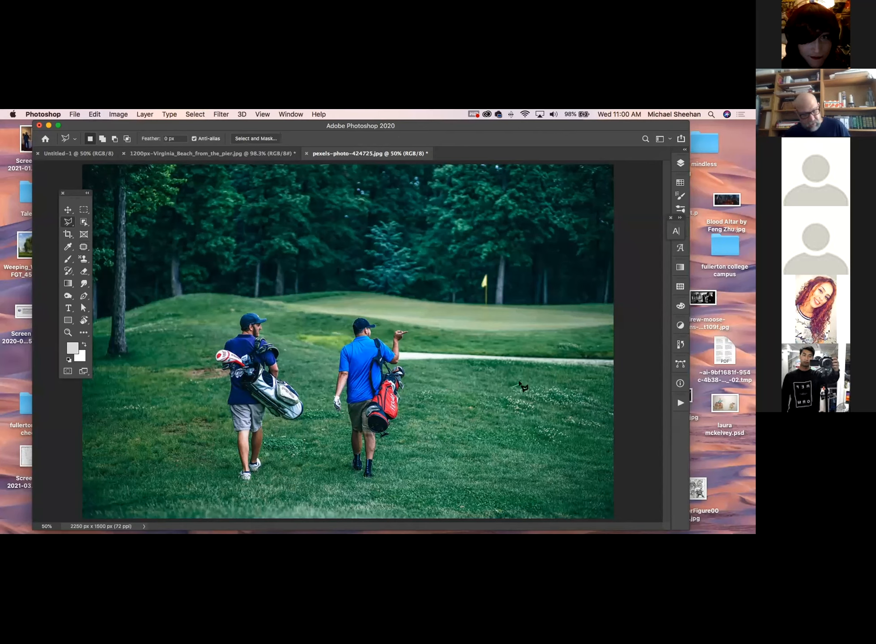
key(Escape)
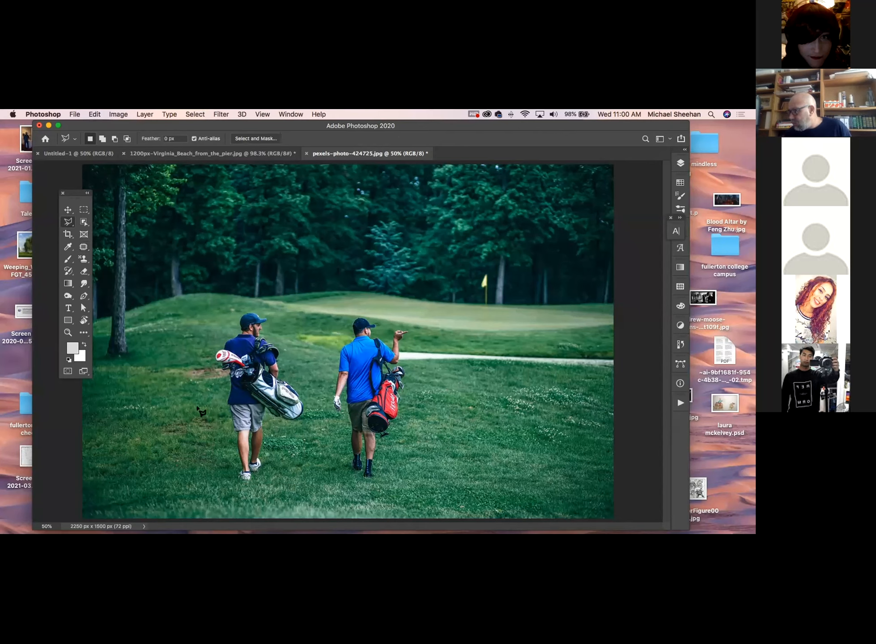
click(217, 390)
click(135, 391)
click(92, 401)
click(97, 503)
click(229, 506)
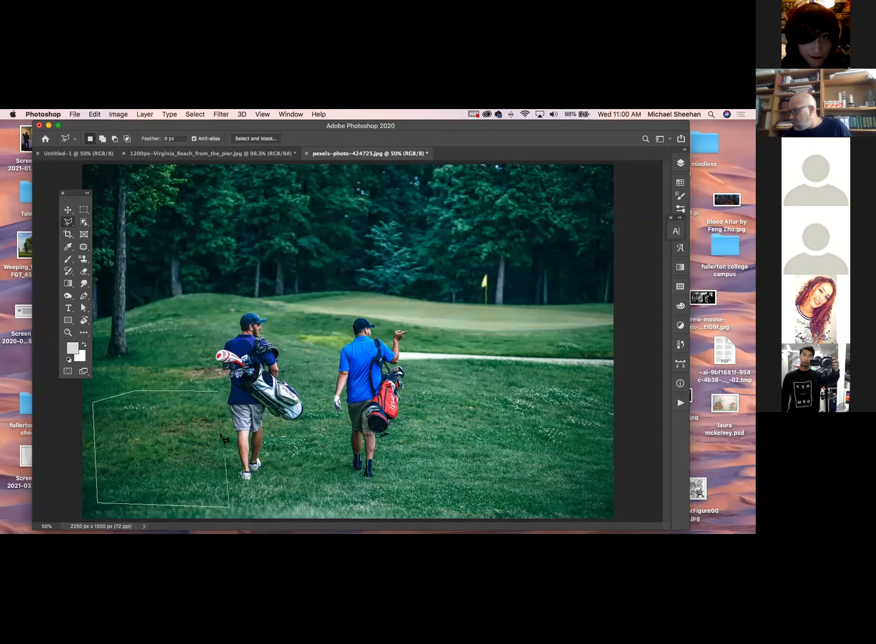
click(220, 392)
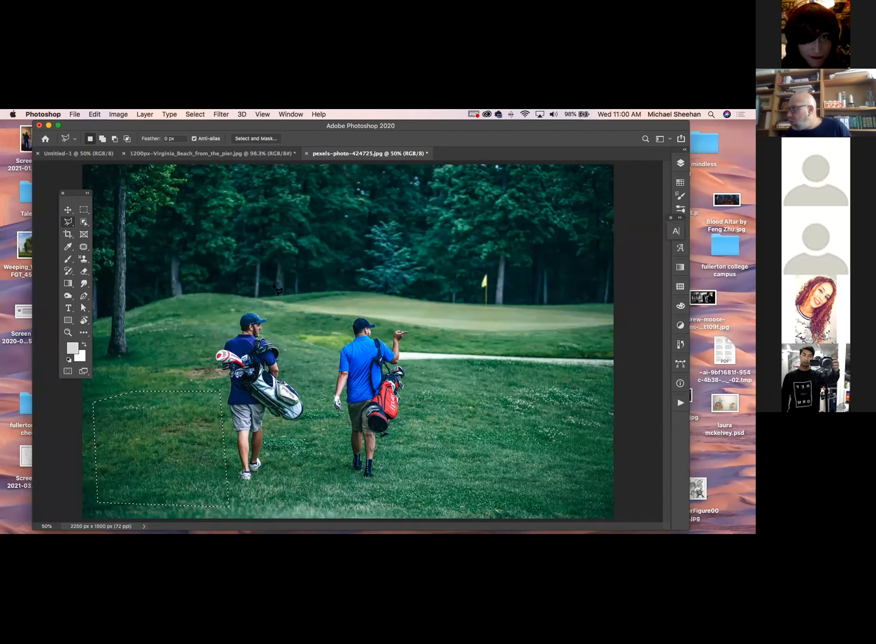
Step: Patch the selected grass over the left golfer's legs with the Destination option, and deselect
key(j)
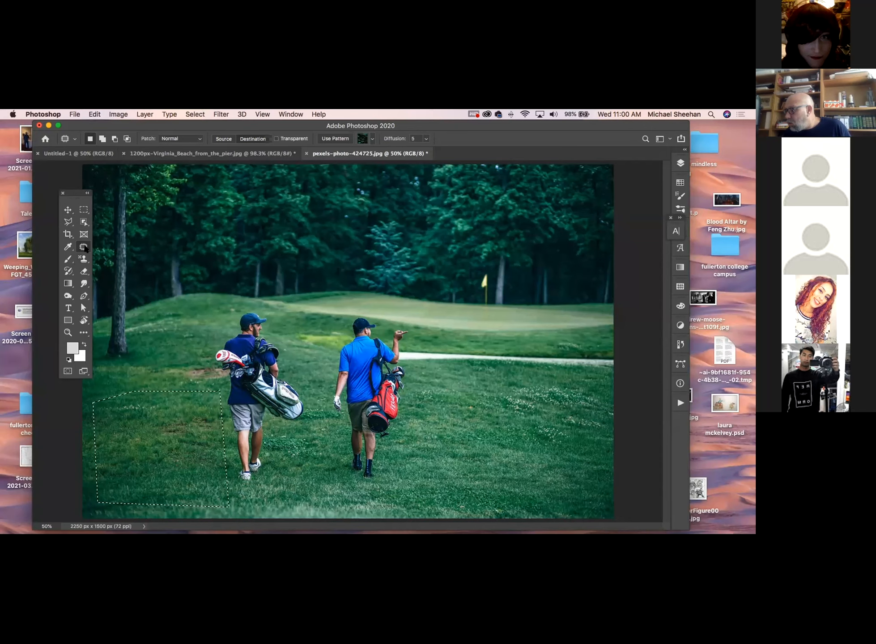
click(253, 138)
drag(148, 465, 236, 453)
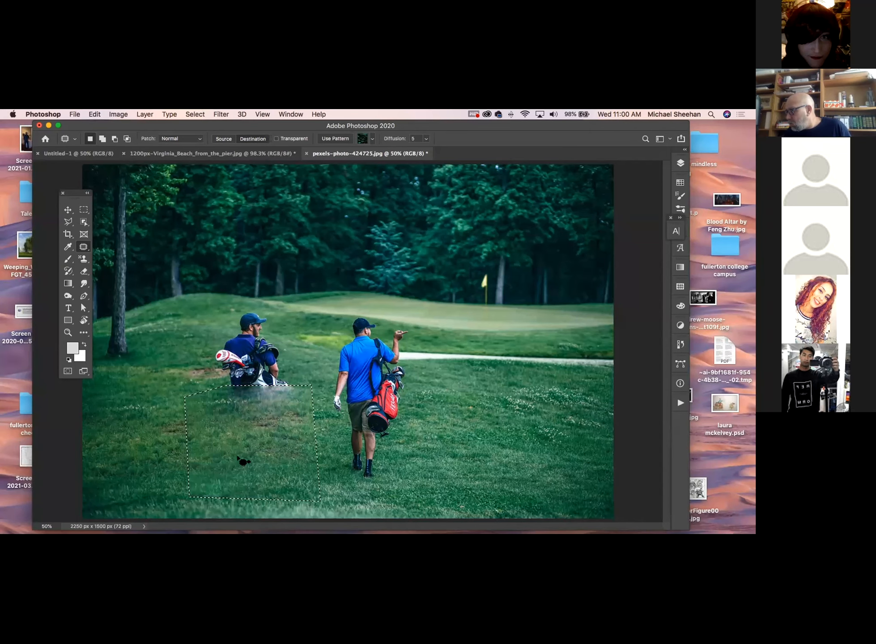
key(super+d)
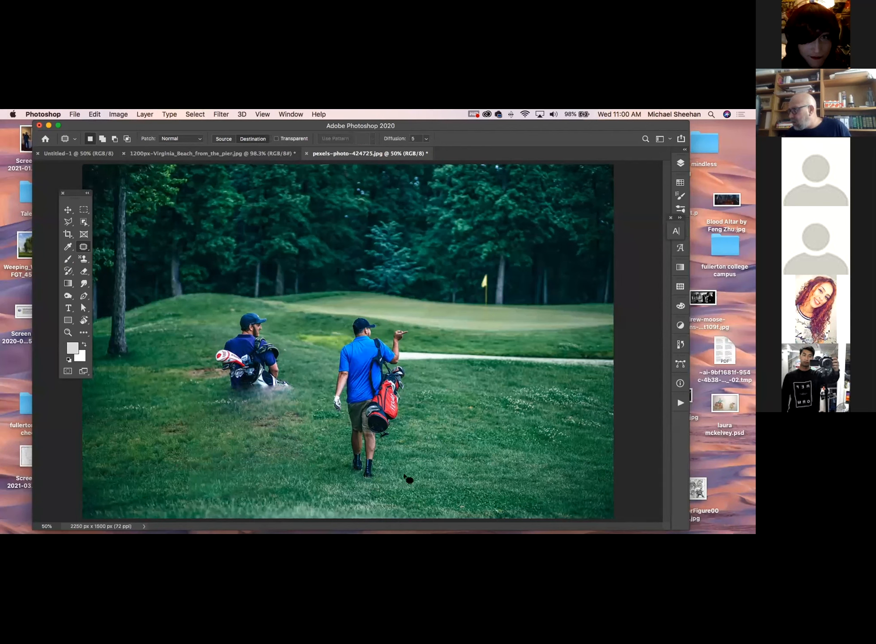
Step: Select an angled area of the grassy hill beside the left golfer's head and shoulders with the Polygonal Lasso
click(68, 222)
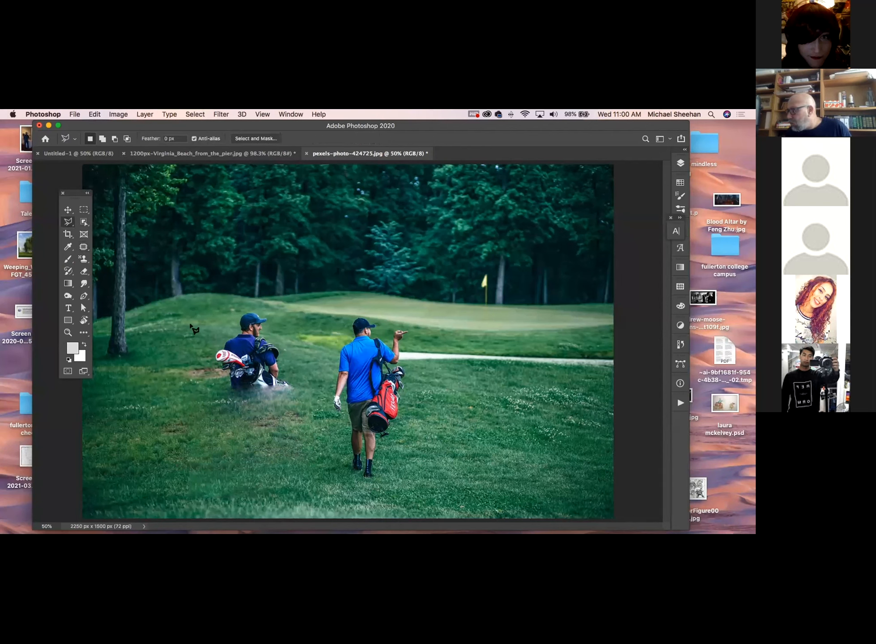
click(153, 356)
click(200, 321)
click(202, 303)
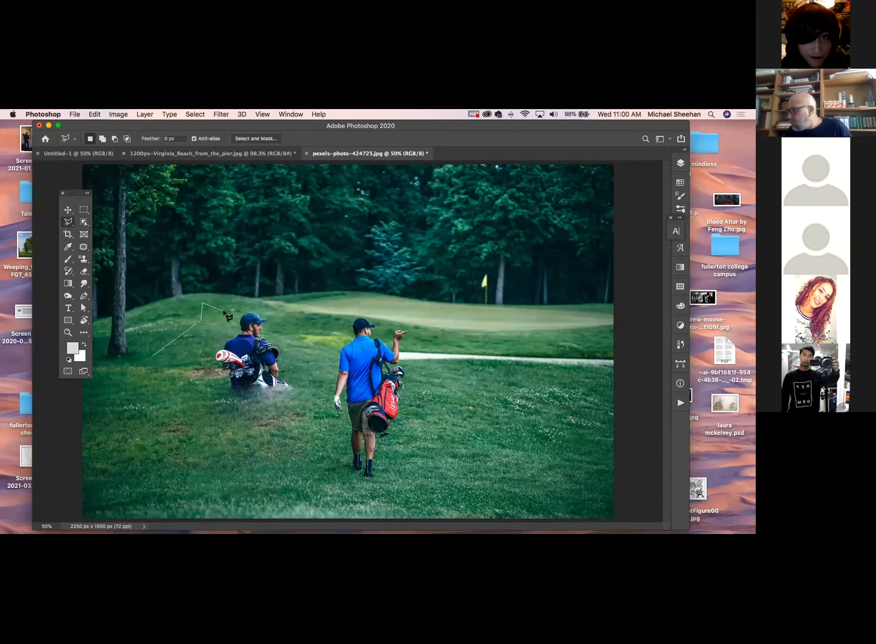
click(246, 303)
click(231, 333)
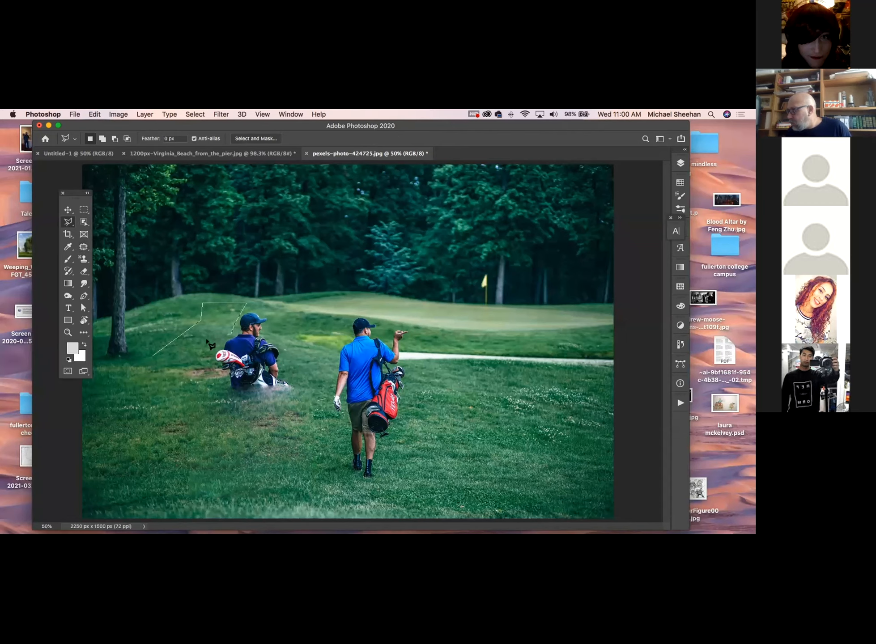
click(198, 360)
click(152, 358)
Step: Patch the selected hill grass over the left golfer's head and back with the Destination option, and deselect
drag(185, 352, 222, 352)
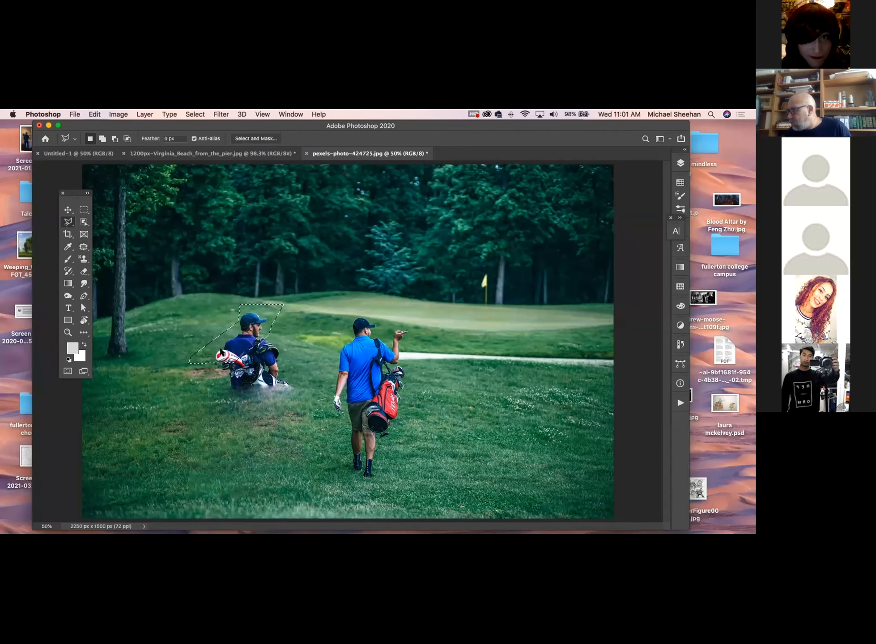
mouse_move(240, 358)
mouse_down()
mouse_move(202, 356)
mouse_move(201, 331)
mouse_move(226, 332)
mouse_up()
click(83, 246)
key(super+d)
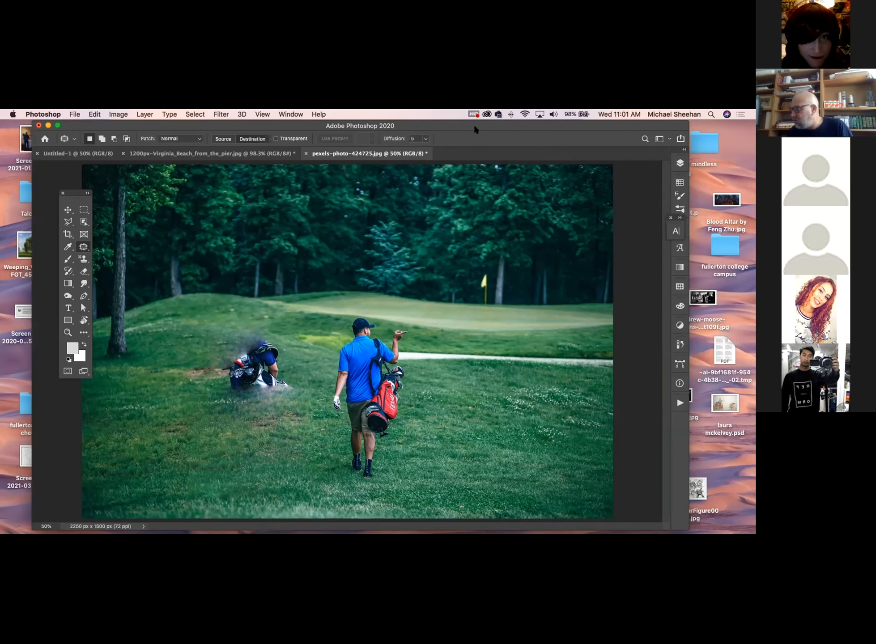
Step: Lasso a large area of open grass to the right of the golfer with the red bag
drag(473, 124, 460, 125)
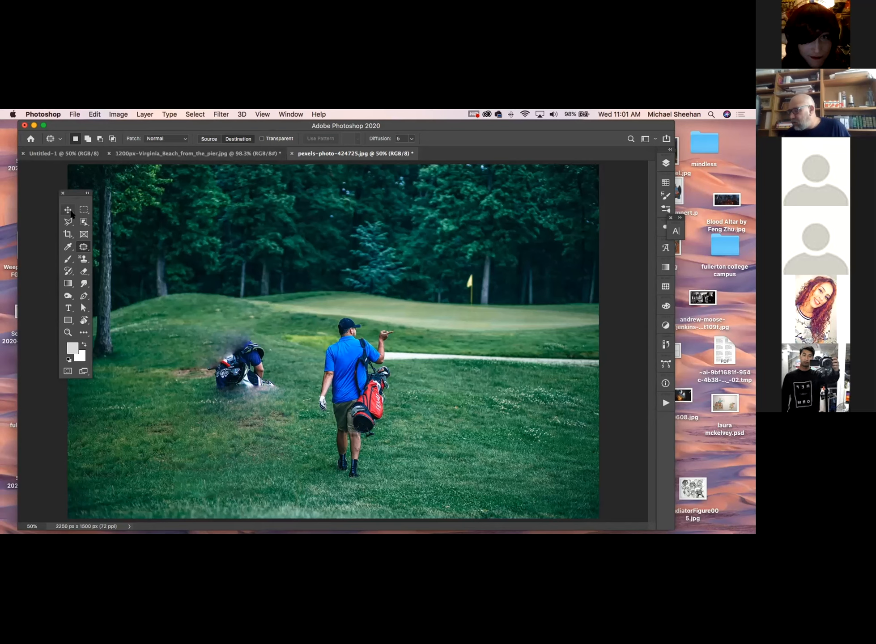
click(69, 223)
click(532, 382)
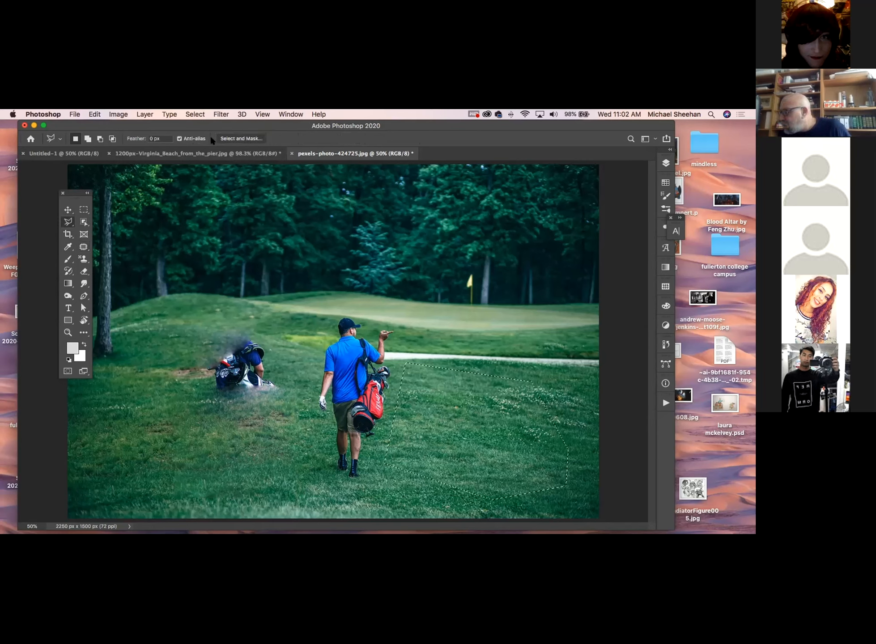
Step: Turn on Transparent for the Patch tool, patch the selected grass over the right golfer's legs and bag, and deselect
click(83, 246)
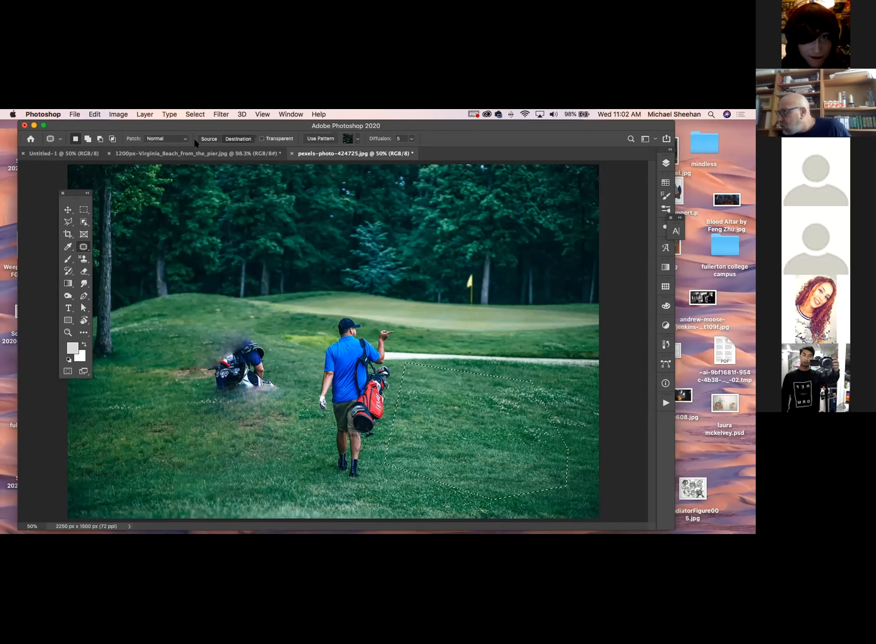
click(261, 139)
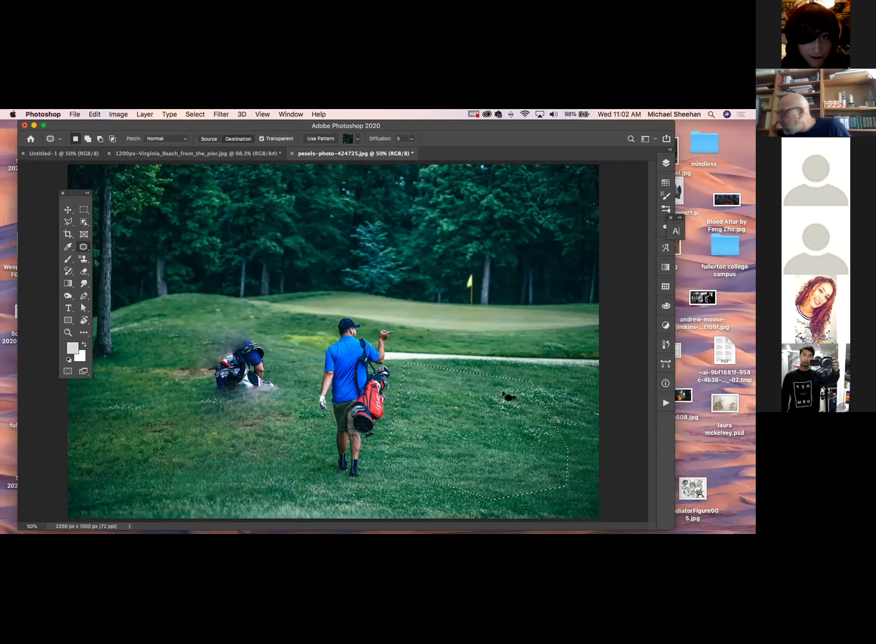
drag(479, 415, 378, 422)
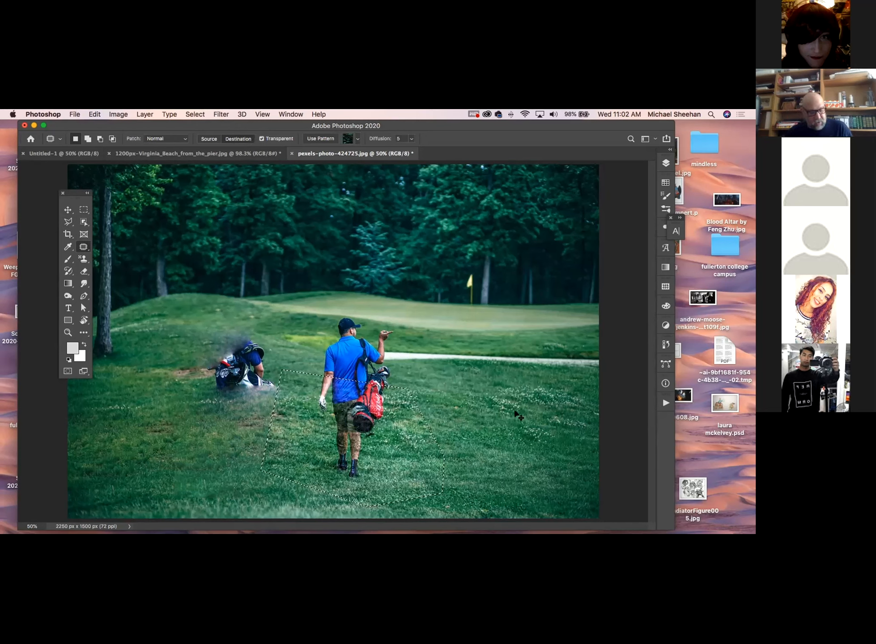
key(super+d)
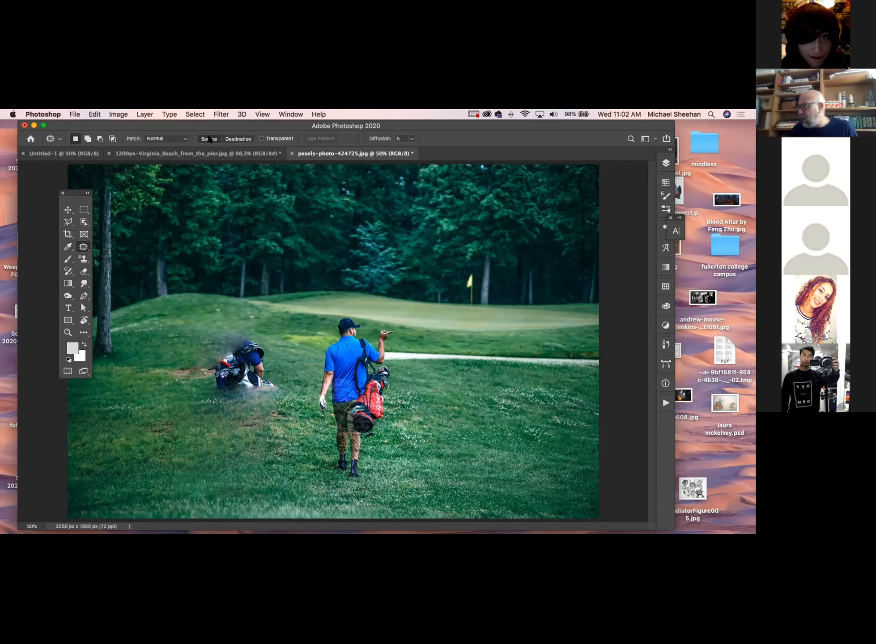
click(177, 138)
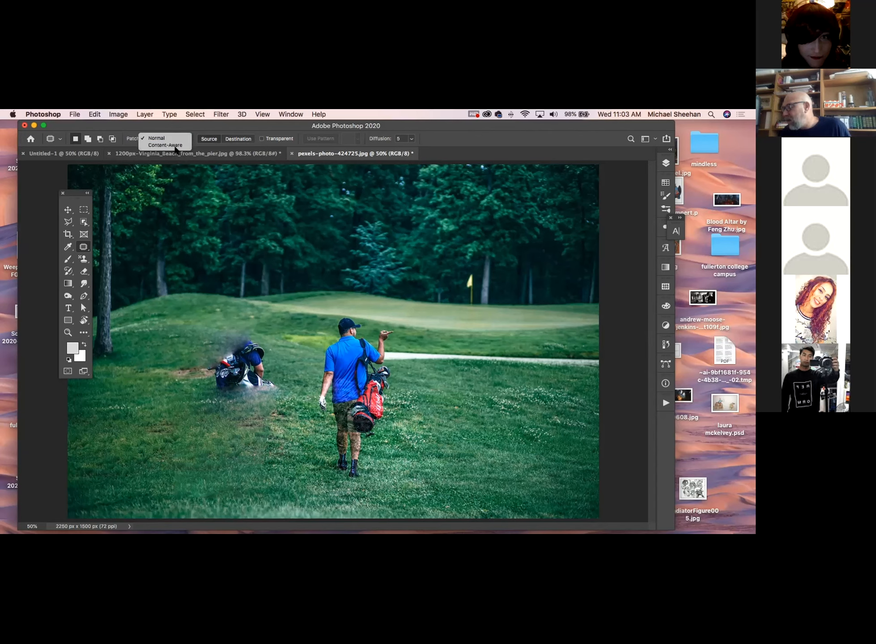
click(438, 128)
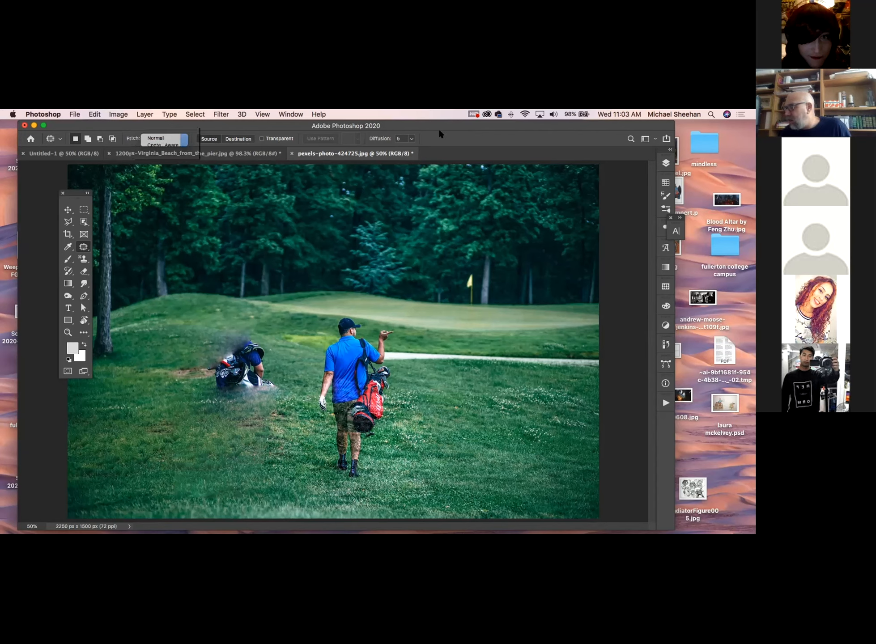